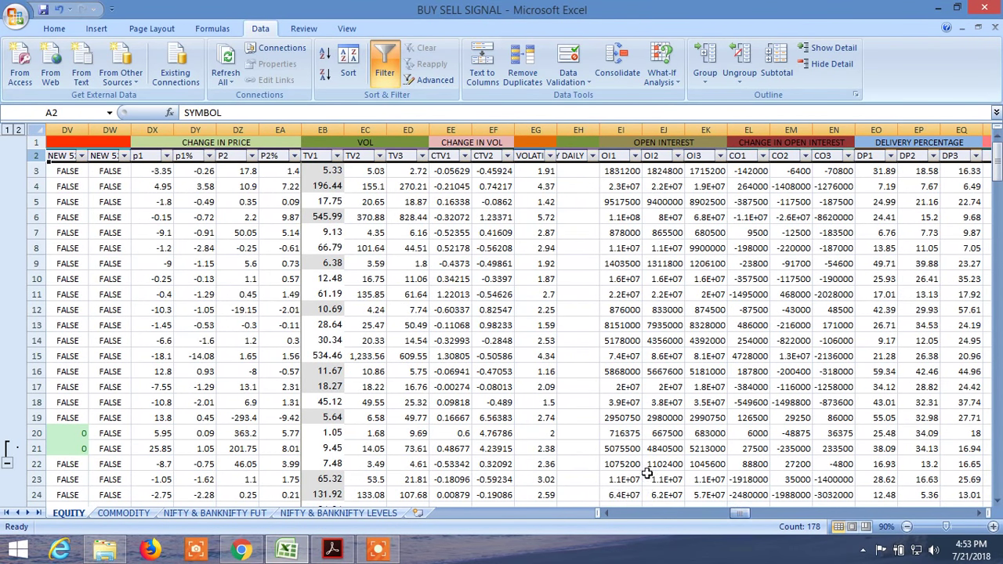
Step: Filter the p1% column to values greater than or equal to 0
{"action": "left_click", "coordinate": [209, 155]}
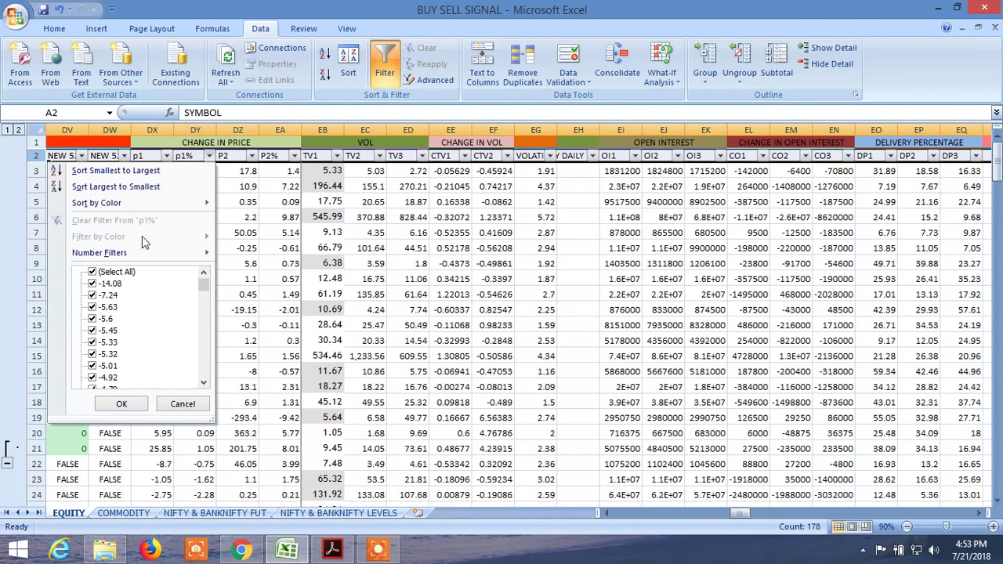
{"action": "mouse_move", "coordinate": [139, 252]}
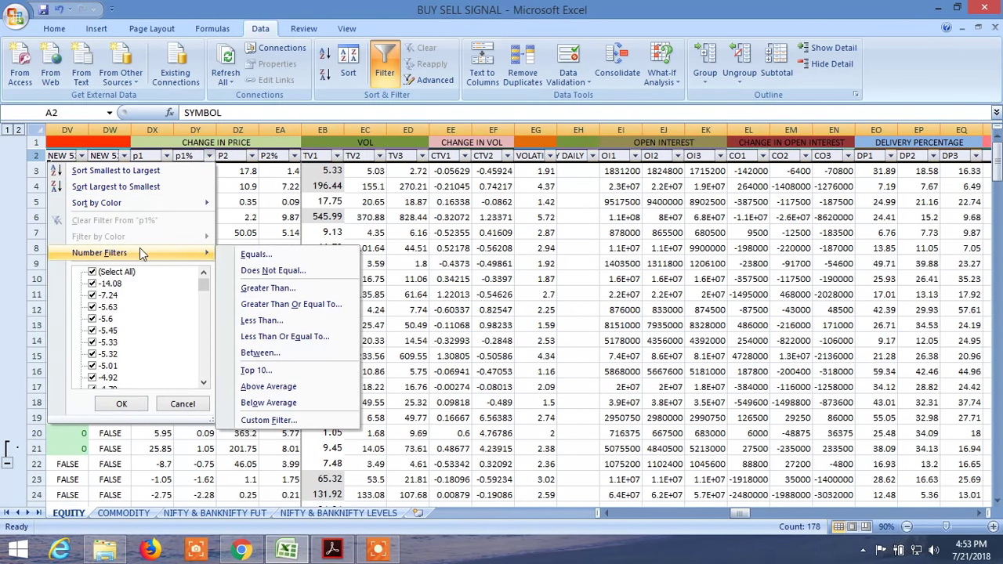
{"action": "left_click", "coordinate": [272, 309]}
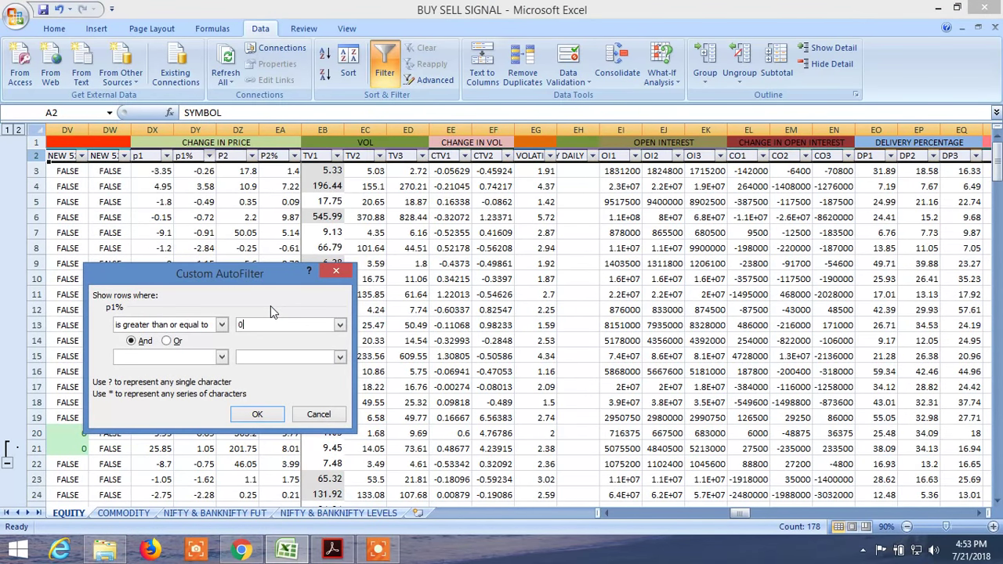
{"action": "left_click", "coordinate": [252, 415]}
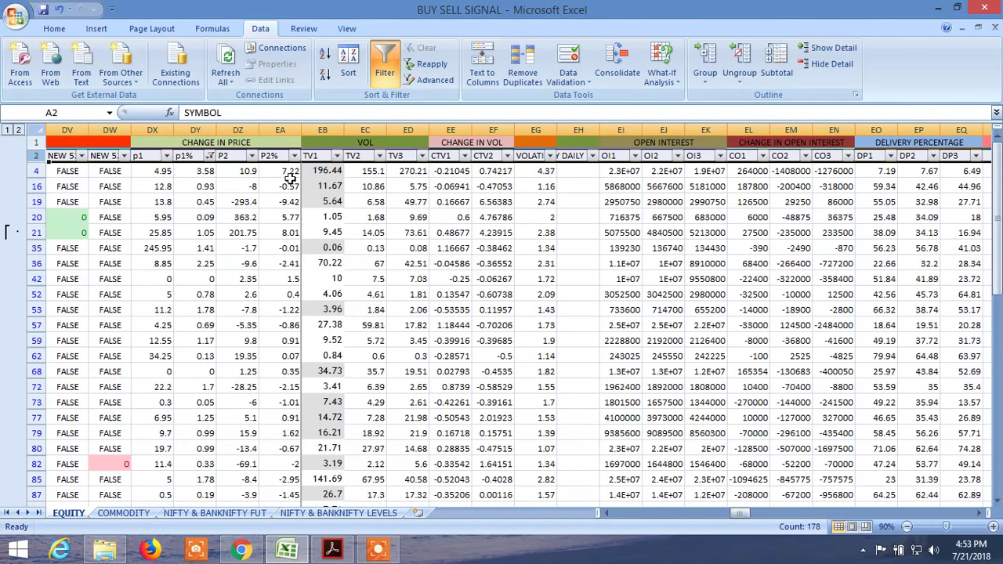
Step: Filter the P2% column to values greater than or equal to 0
{"action": "left_click", "coordinate": [293, 156]}
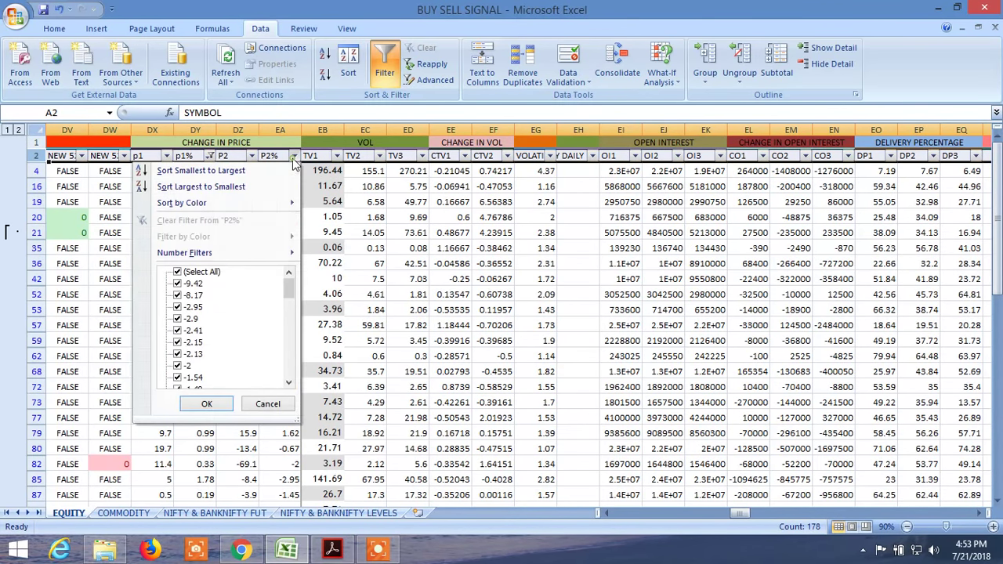
{"action": "mouse_move", "coordinate": [210, 257]}
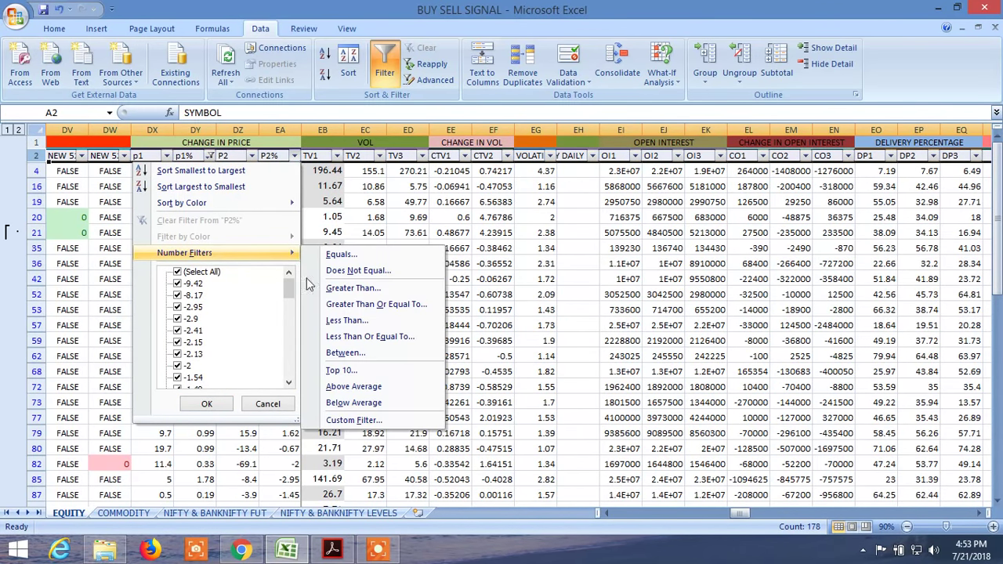
{"action": "left_click", "coordinate": [372, 307]}
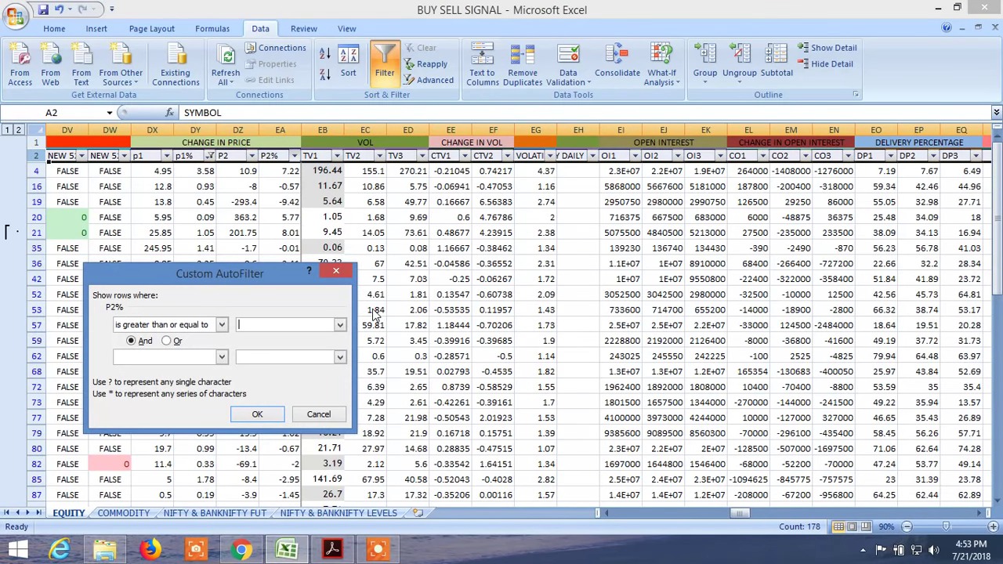
{"action": "type", "text": "0"}
{"action": "left_click", "coordinate": [257, 414]}
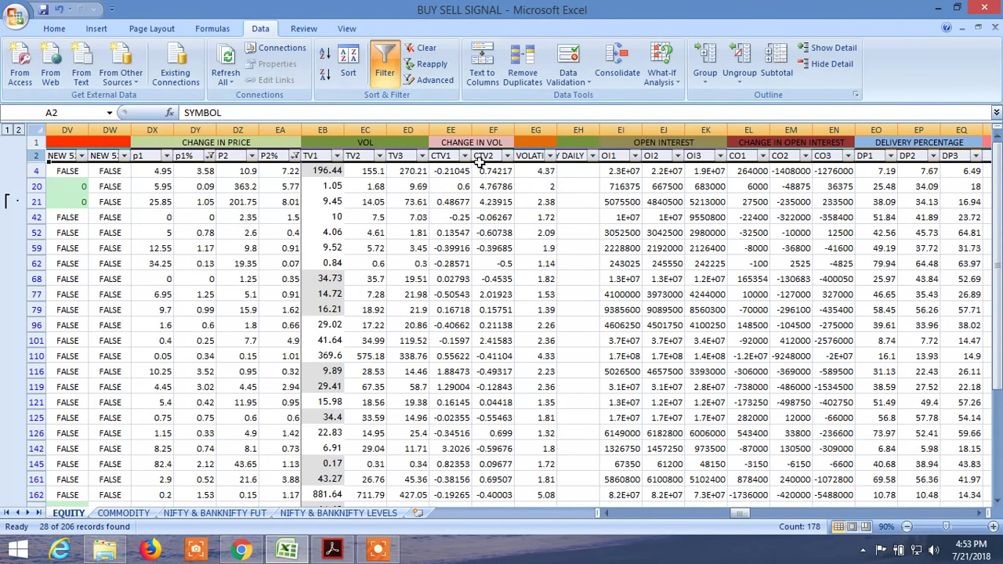
Step: Filter the CTV2 column with a greater-than-or-equal-to condition that keeps only non-negative volume changes
{"action": "left_click", "coordinate": [507, 156]}
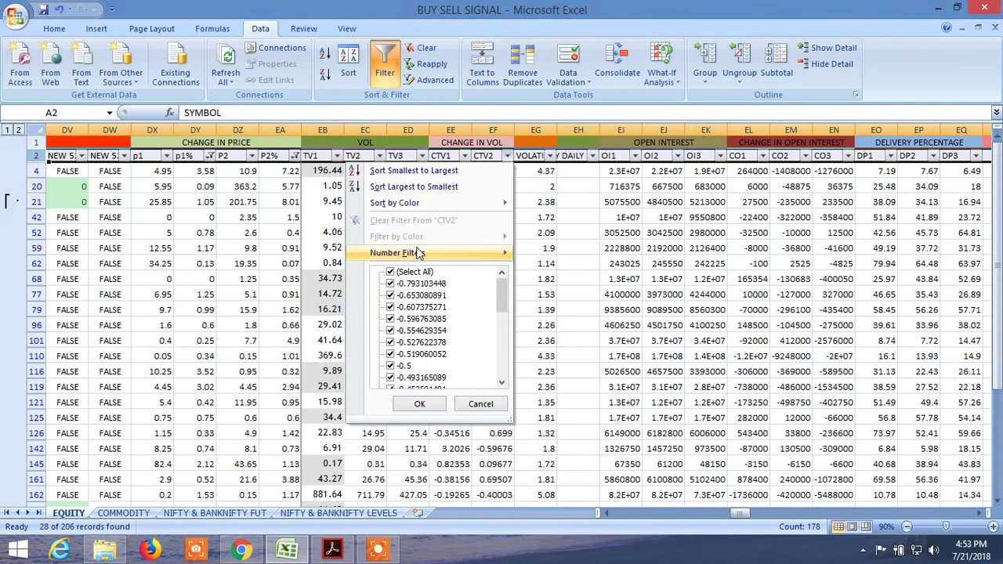
{"action": "mouse_move", "coordinate": [418, 255]}
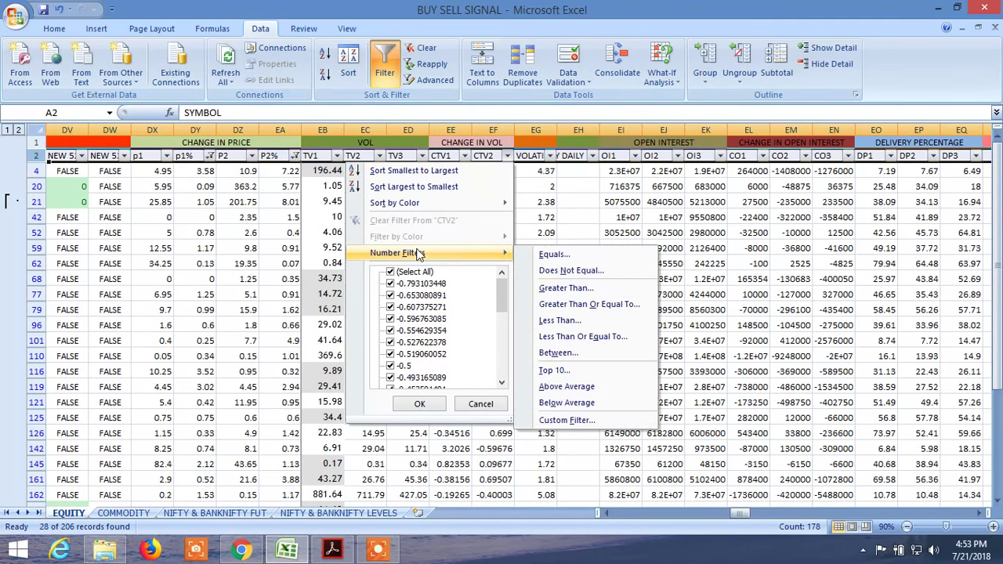
{"action": "left_click", "coordinate": [582, 305]}
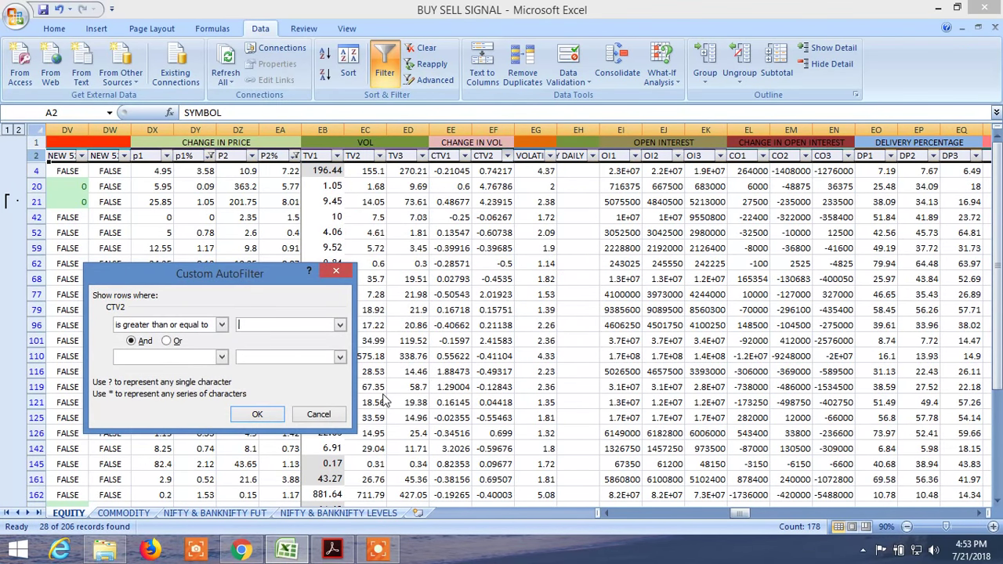
{"action": "left_click", "coordinate": [262, 413]}
Step: Filter the CLOSE ABOVE TARGET column to values greater than 70%
{"action": "left_click_drag", "start_coordinate": [746, 511], "coordinate": [666, 512]}
{"action": "left_click", "coordinate": [593, 157]}
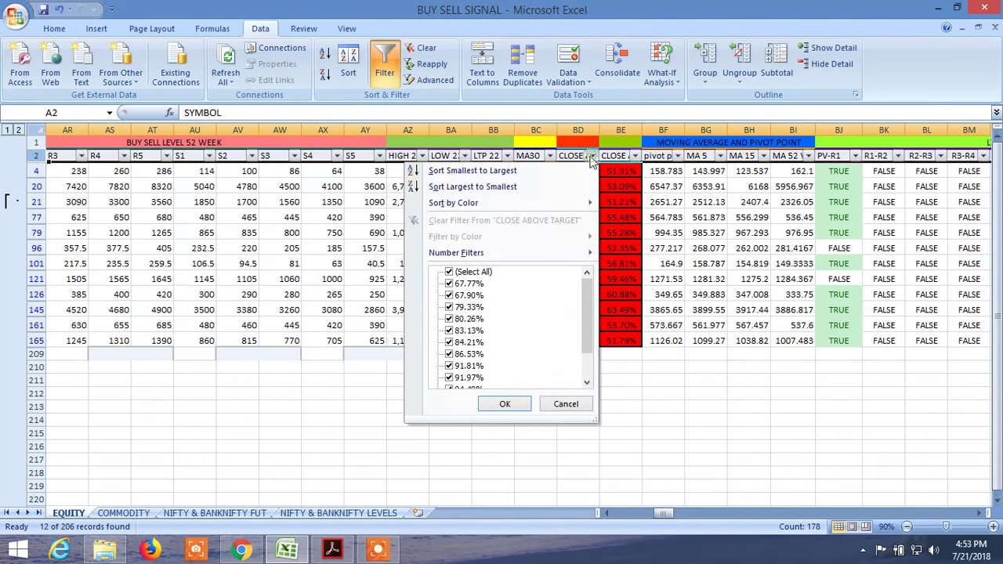
{"action": "mouse_move", "coordinate": [509, 257]}
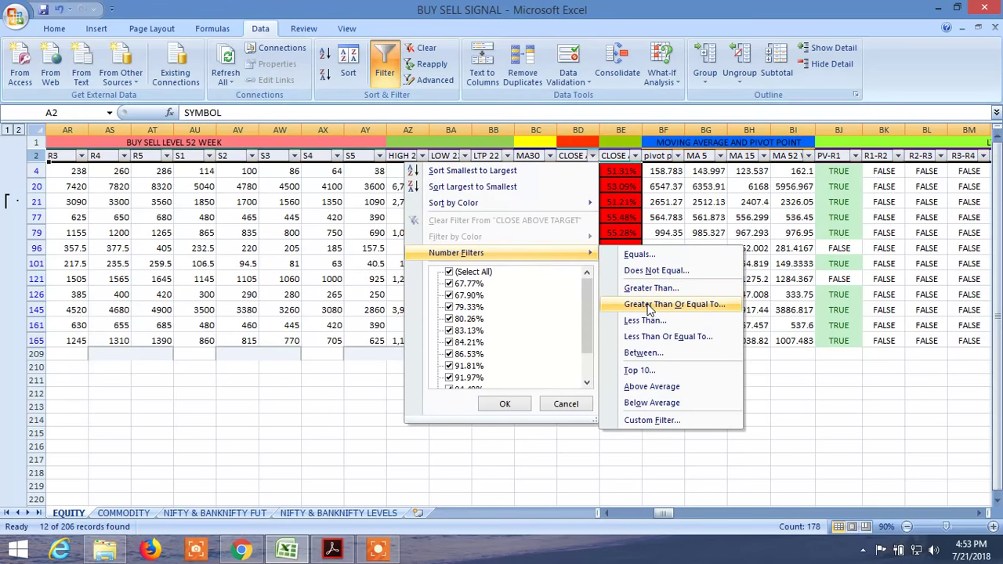
{"action": "left_click", "coordinate": [652, 289]}
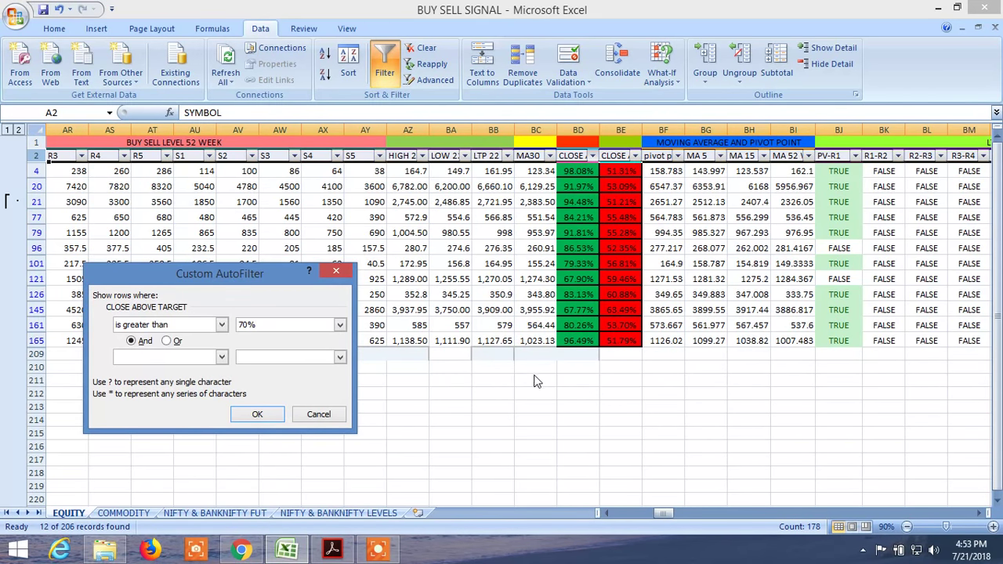
{"action": "left_click", "coordinate": [257, 414]}
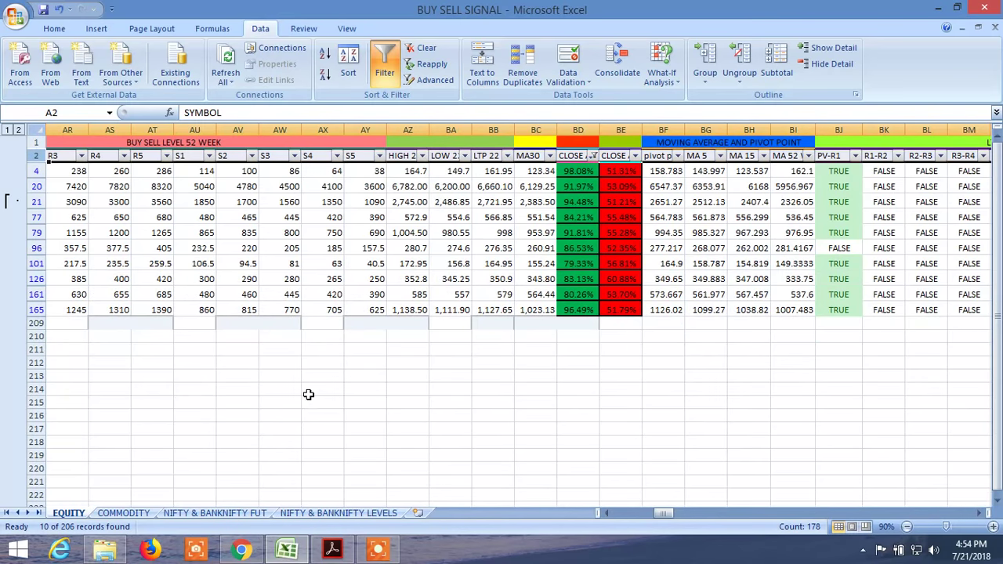
Step: Go through the filtered stock symbols in column A one by one, from ADANIENT down to RELIANCE
{"action": "left_click", "coordinate": [308, 394]}
{"action": "left_click_drag", "start_coordinate": [664, 512], "coordinate": [633, 512]}
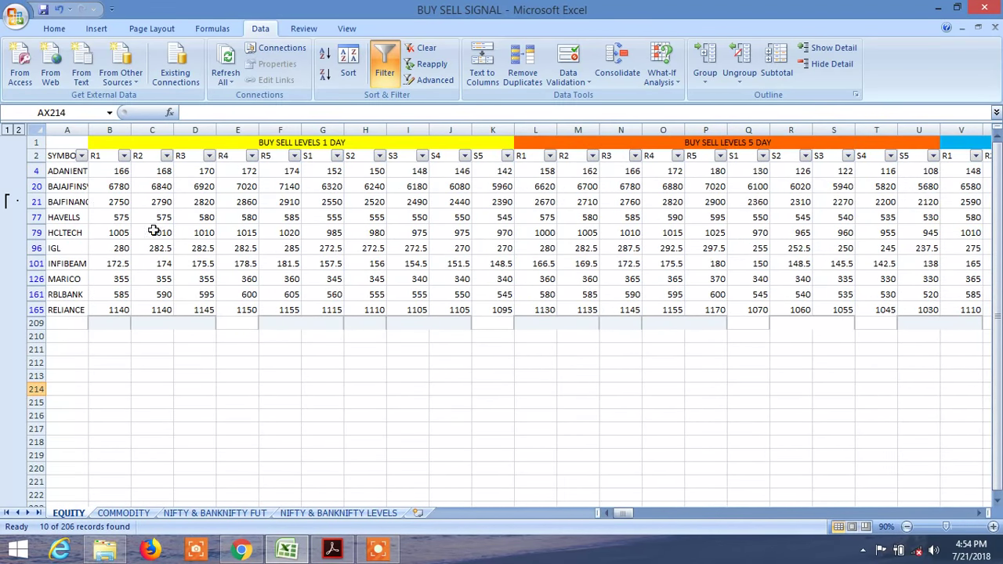
{"action": "left_click", "coordinate": [63, 170]}
{"action": "left_click", "coordinate": [62, 187]}
{"action": "left_click", "coordinate": [66, 202]}
{"action": "left_click", "coordinate": [65, 218]}
{"action": "left_click", "coordinate": [67, 233]}
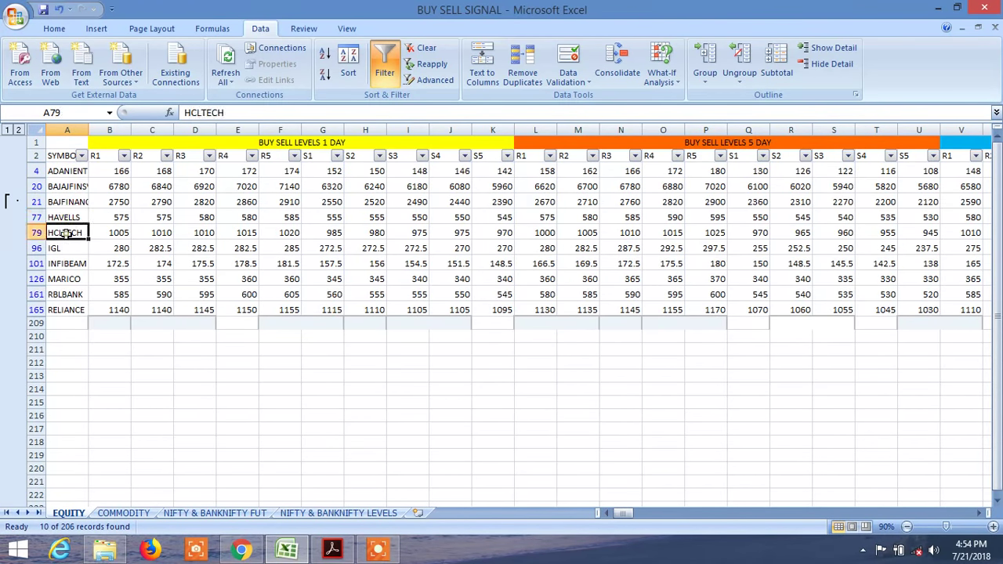
{"action": "left_click", "coordinate": [66, 248]}
{"action": "left_click", "coordinate": [66, 264]}
{"action": "left_click", "coordinate": [63, 280]}
{"action": "left_click", "coordinate": [65, 294]}
{"action": "left_click", "coordinate": [68, 310]}
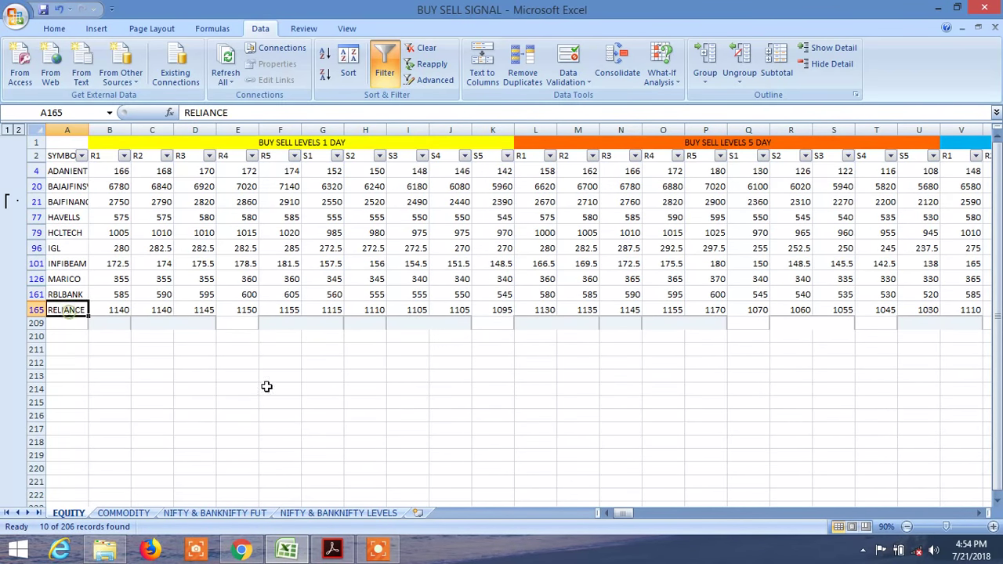
Step: Examine the LTP VS buy sell level sections for 1, 5, 15 and 30 days and 52W for the filtered stocks
{"action": "left_click_drag", "start_coordinate": [629, 514], "coordinate": [674, 510]}
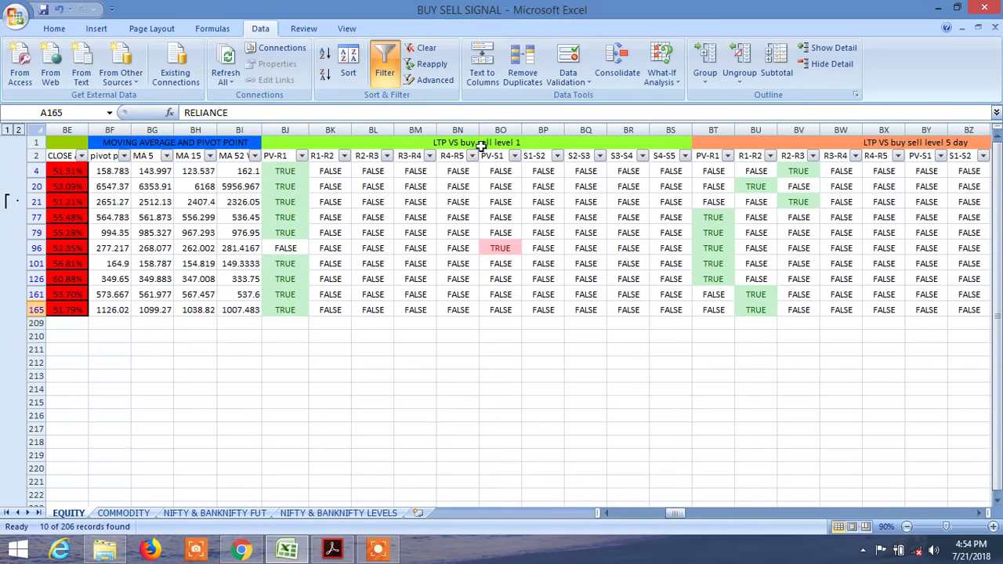
{"action": "left_click", "coordinate": [481, 146]}
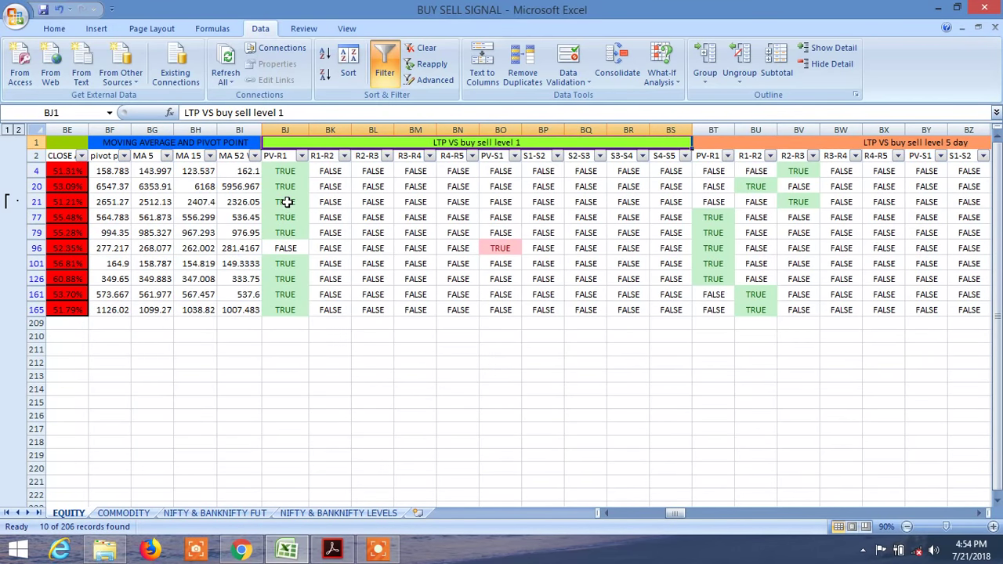
{"action": "left_click_drag", "start_coordinate": [675, 511], "coordinate": [676, 506]}
{"action": "left_click", "coordinate": [589, 142]}
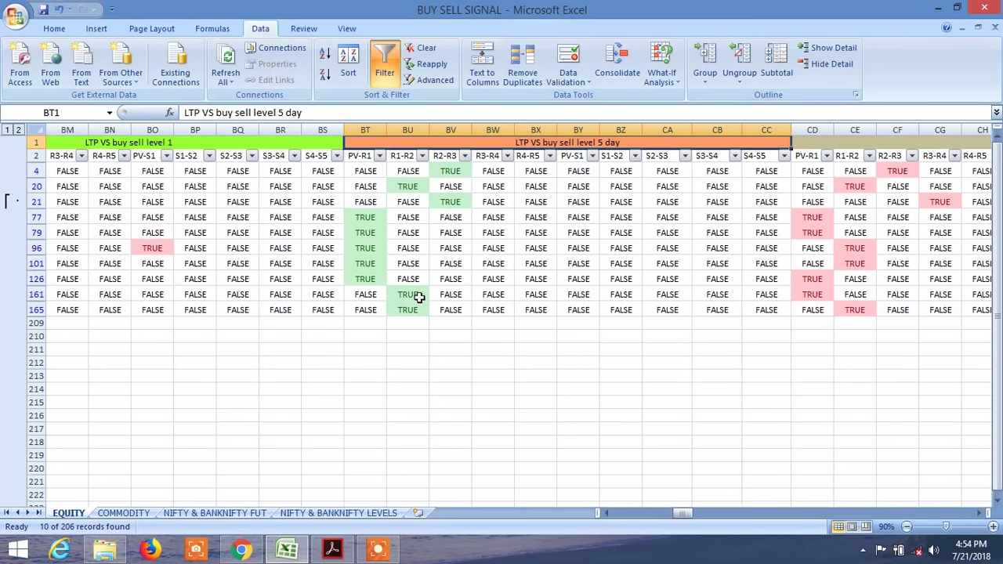
{"action": "left_click_drag", "start_coordinate": [685, 511], "coordinate": [697, 511]}
{"action": "left_click", "coordinate": [553, 142]}
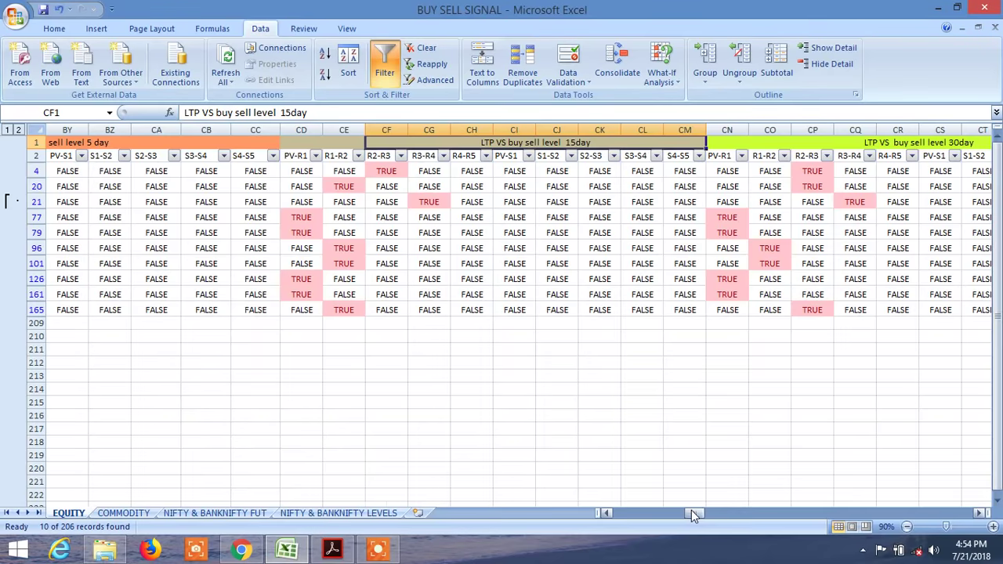
{"action": "left_click_drag", "start_coordinate": [691, 510], "coordinate": [703, 512]}
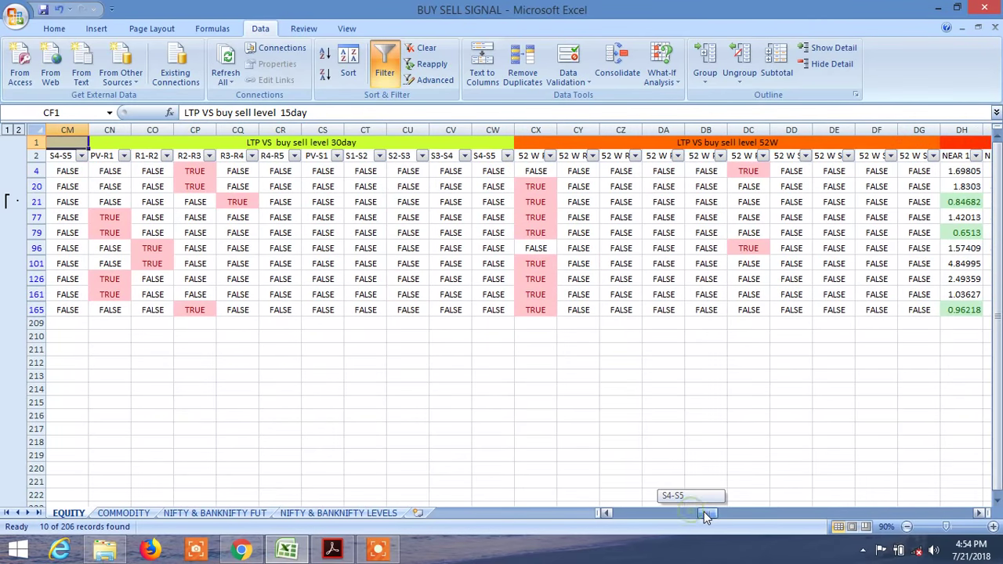
{"action": "left_click", "coordinate": [346, 144]}
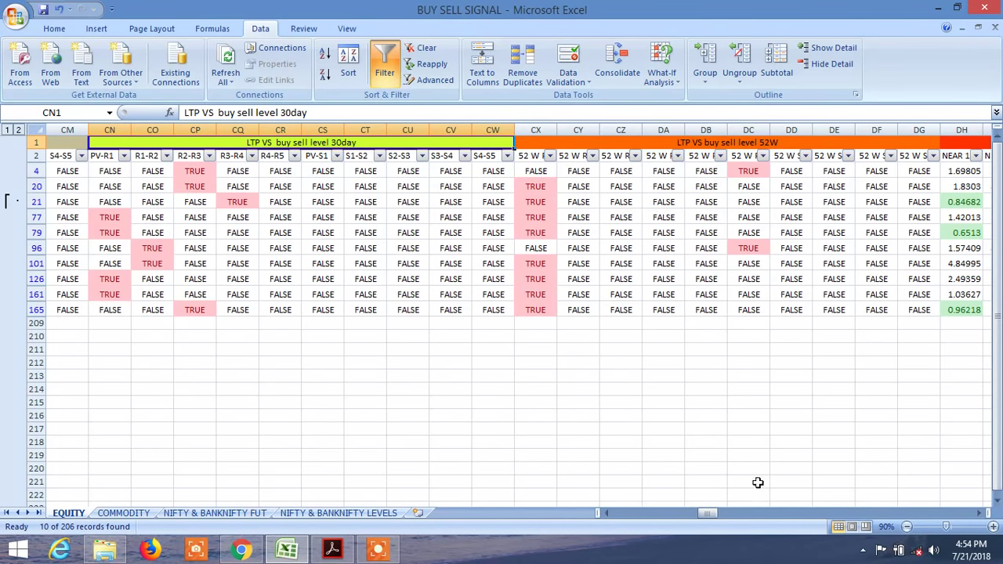
{"action": "left_click", "coordinate": [766, 141]}
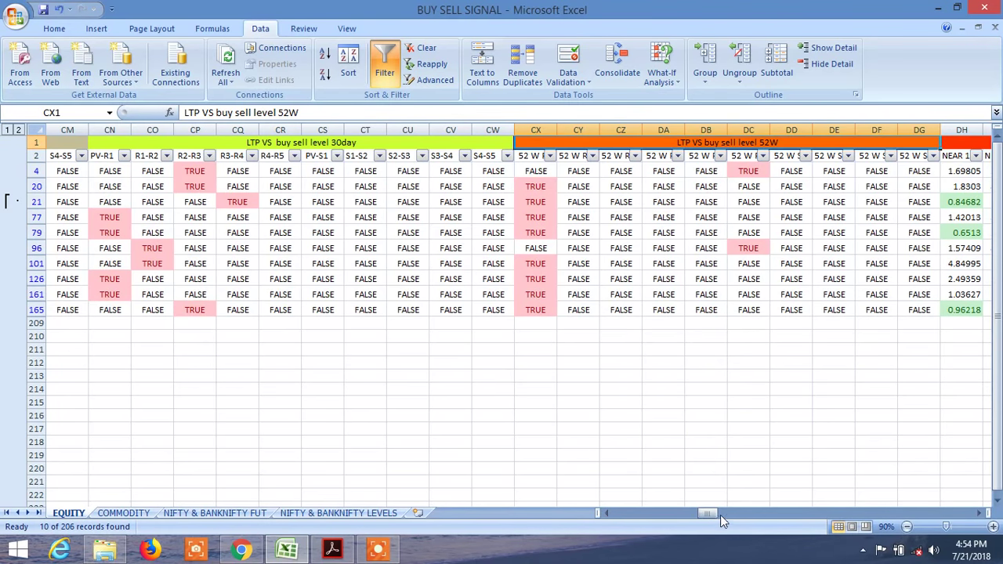
Step: Examine the NEAR HIGH LOWS section, including the new 2W high and new 30D high columns, for the filtered stocks
{"action": "left_click_drag", "start_coordinate": [720, 515], "coordinate": [721, 514]}
{"action": "left_click", "coordinate": [617, 159]}
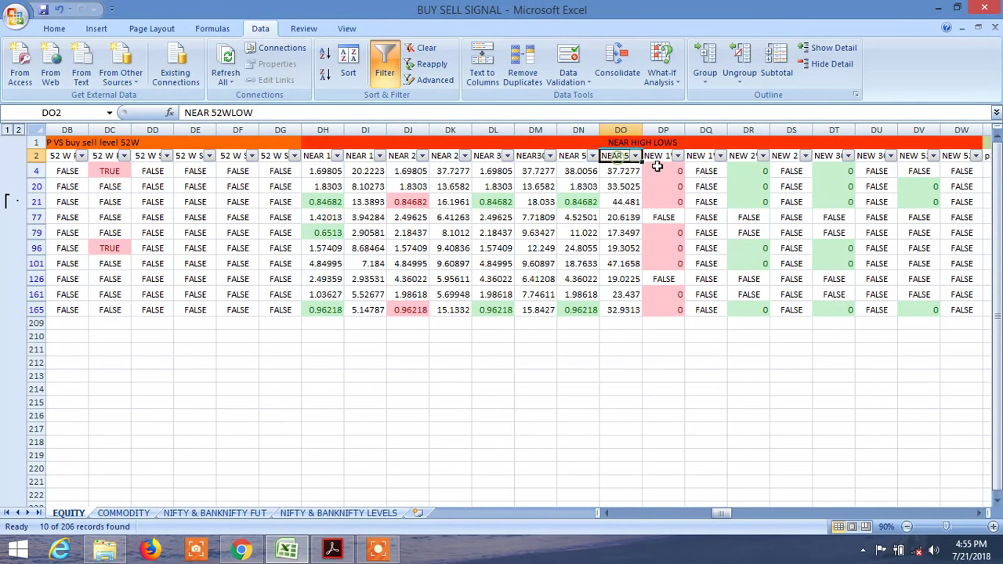
{"action": "left_click", "coordinate": [663, 263]}
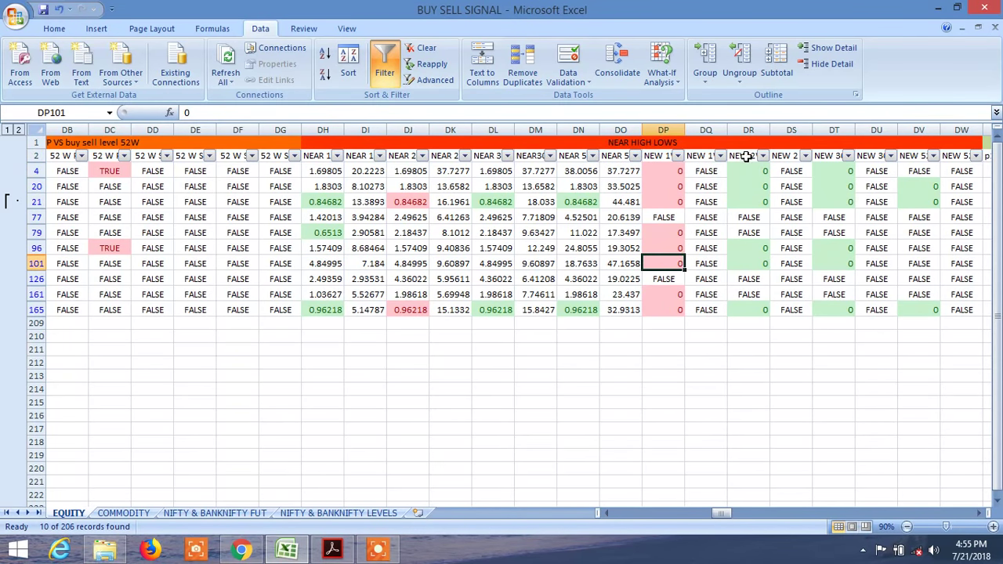
{"action": "left_click", "coordinate": [744, 156]}
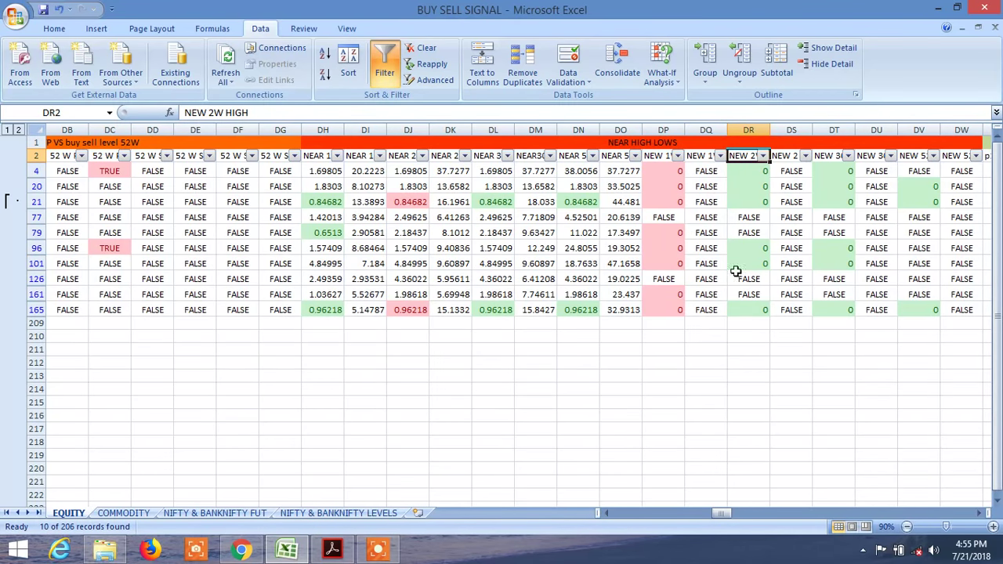
{"action": "left_click", "coordinate": [834, 157]}
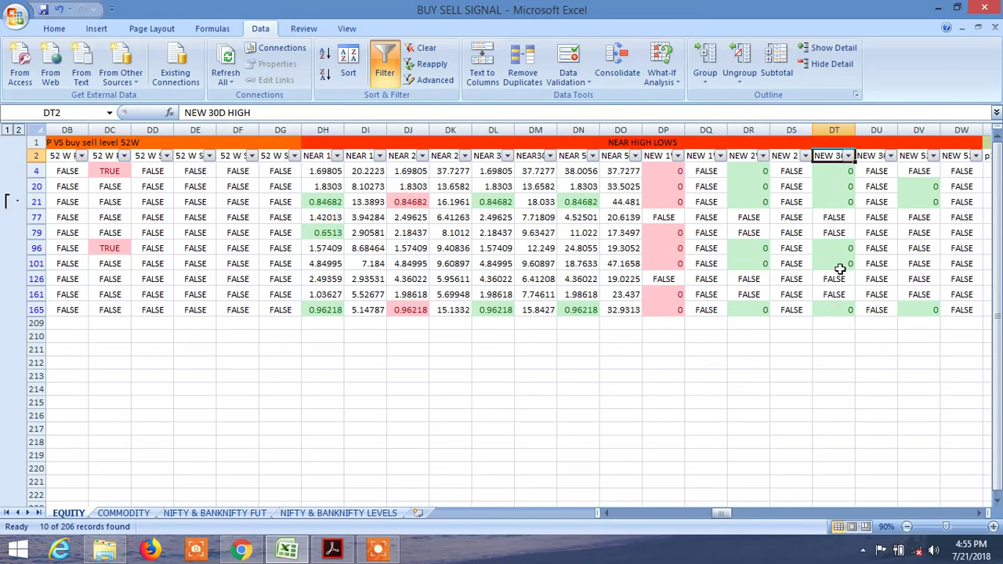
{"action": "left_click", "coordinate": [844, 174]}
{"action": "left_click", "coordinate": [836, 202]}
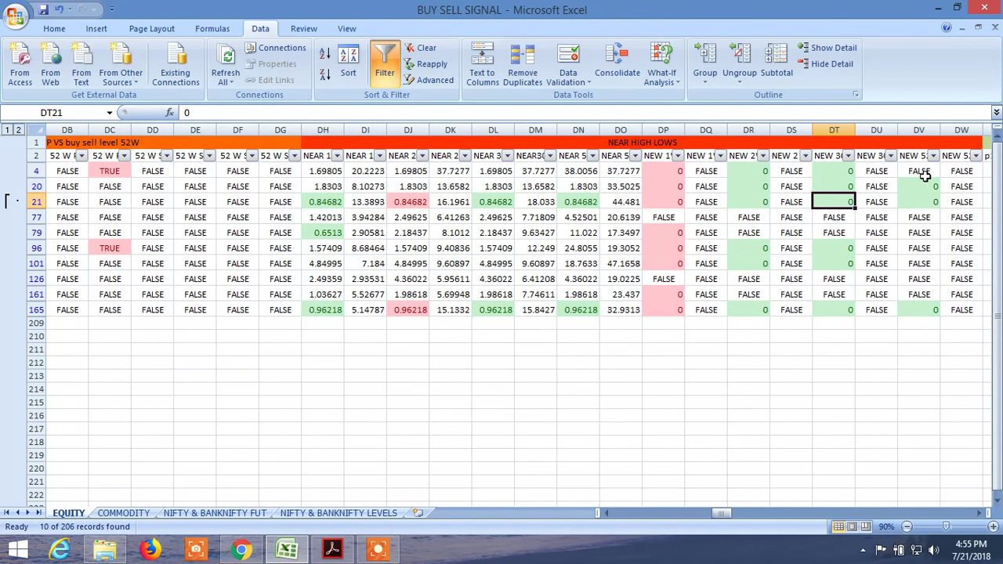
Step: Freeze panes at cell B4 so the symbol column and header rows stay in view
{"action": "left_click_drag", "start_coordinate": [725, 514], "coordinate": [673, 504]}
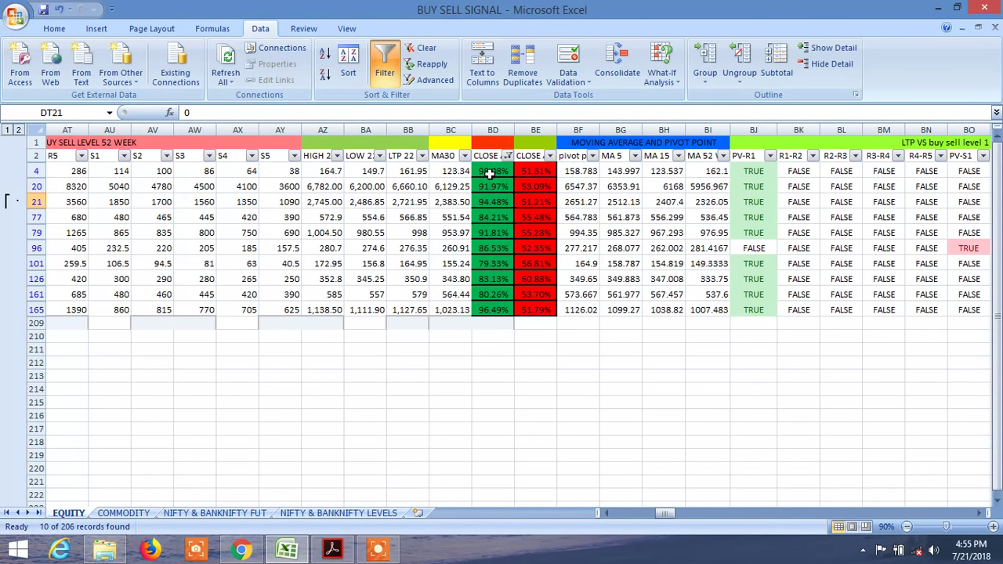
{"action": "left_click_drag", "start_coordinate": [667, 512], "coordinate": [625, 515]}
{"action": "left_click", "coordinate": [116, 174]}
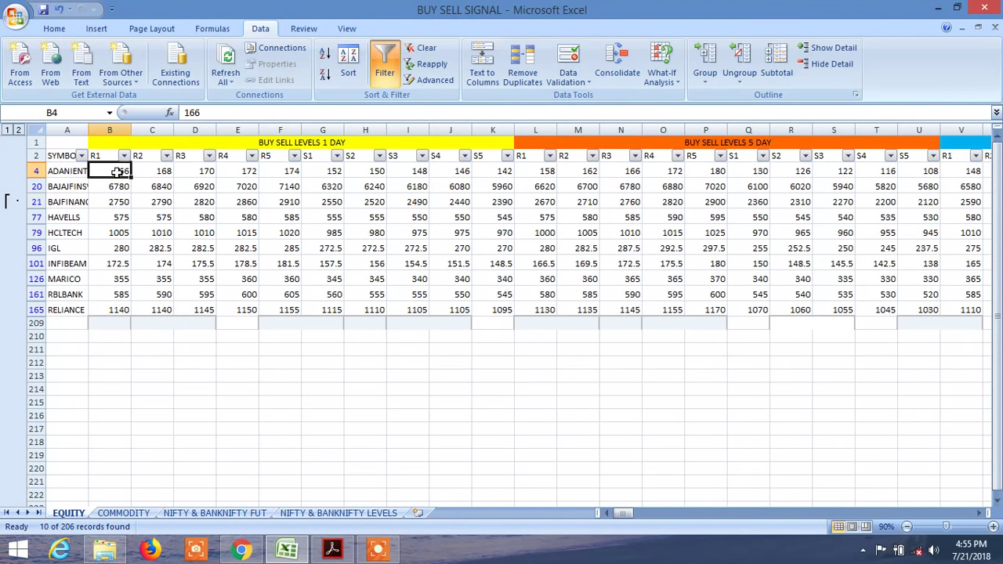
{"action": "left_click", "coordinate": [347, 29]}
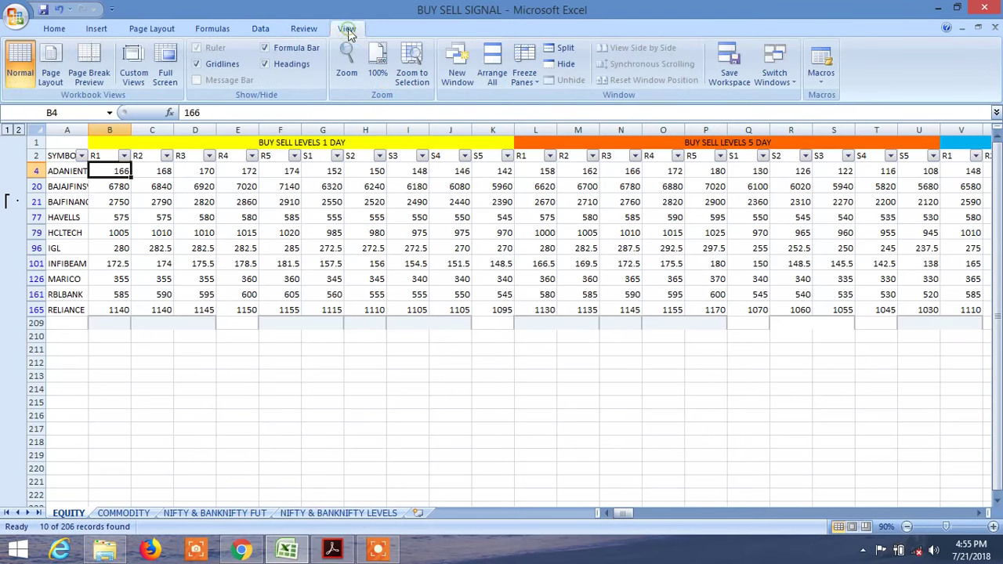
{"action": "left_click", "coordinate": [525, 75]}
{"action": "left_click", "coordinate": [563, 105]}
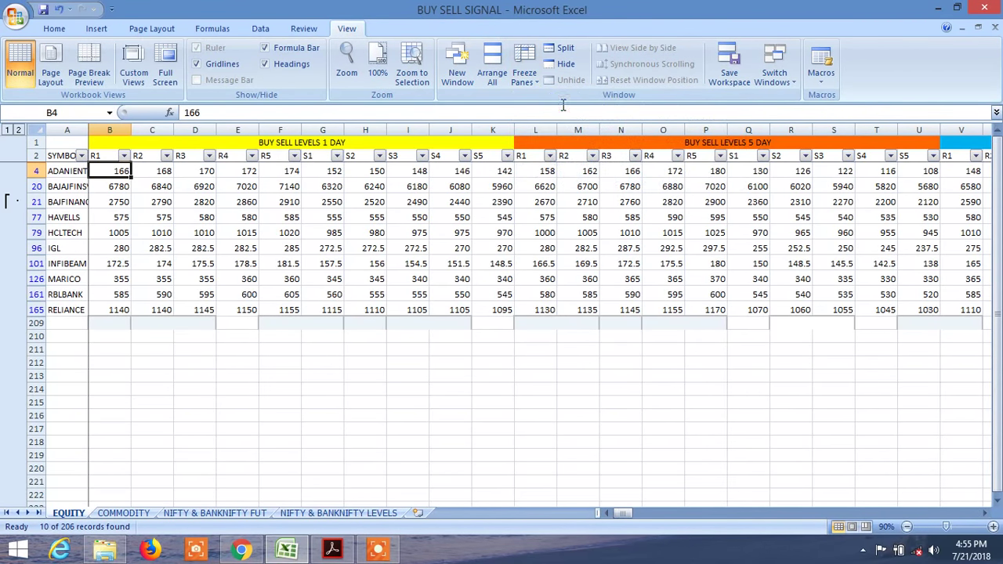
Step: Go through the close-above percentages in column BD for the filtered stocks, from ADANIENT down to RELIANCE
{"action": "left_click_drag", "start_coordinate": [629, 507], "coordinate": [667, 509]}
{"action": "left_click", "coordinate": [536, 170]}
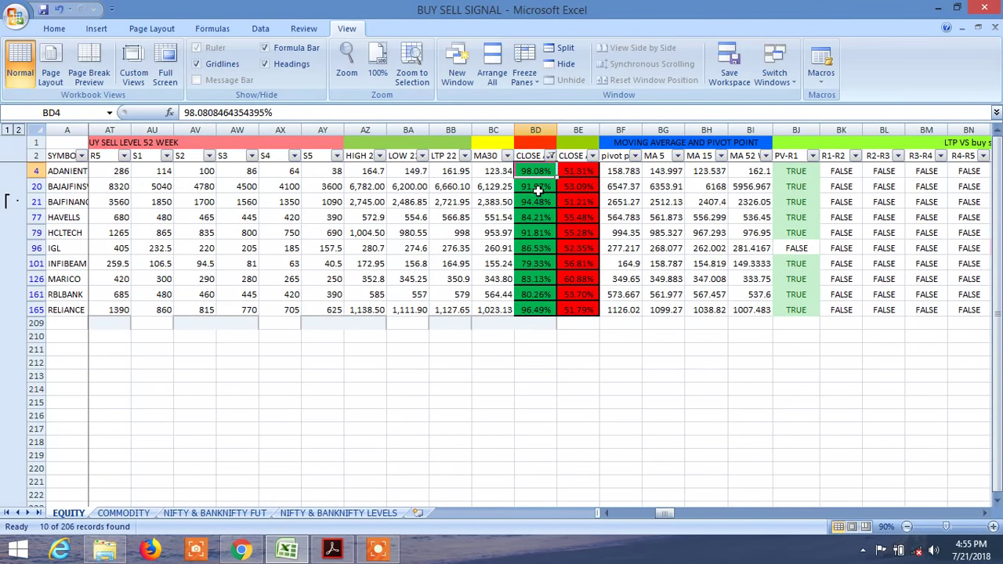
{"action": "left_click", "coordinate": [538, 189]}
{"action": "left_click", "coordinate": [542, 202]}
{"action": "left_click", "coordinate": [539, 218]}
{"action": "left_click", "coordinate": [537, 235]}
{"action": "left_click", "coordinate": [536, 248]}
{"action": "left_click", "coordinate": [536, 264]}
{"action": "left_click", "coordinate": [536, 291]}
{"action": "left_click", "coordinate": [536, 310]}
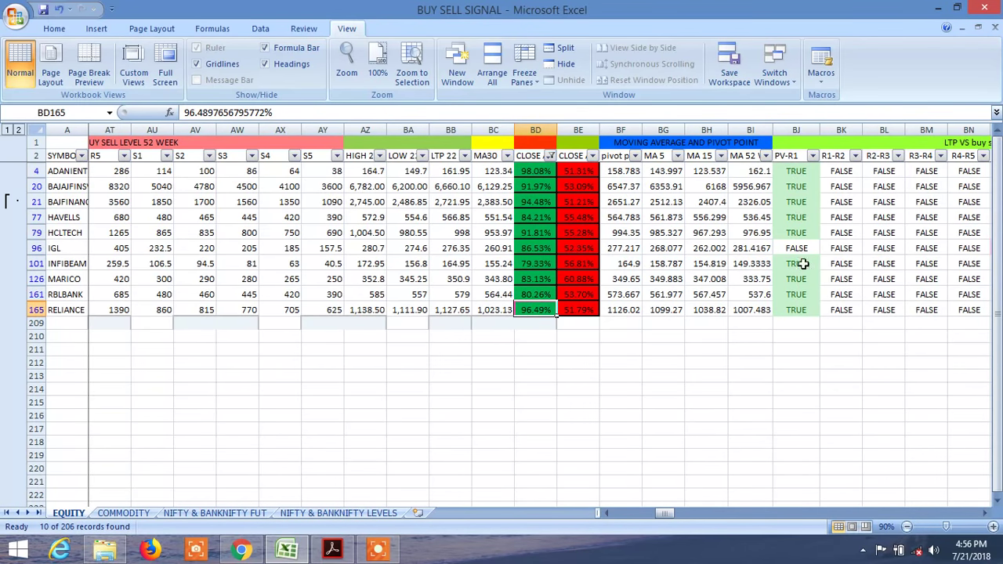
Step: Examine the new 1W high and new 2W high columns in the NEAR HIGH LOWS section for the filtered stocks
{"action": "left_click_drag", "start_coordinate": [658, 512], "coordinate": [668, 512]}
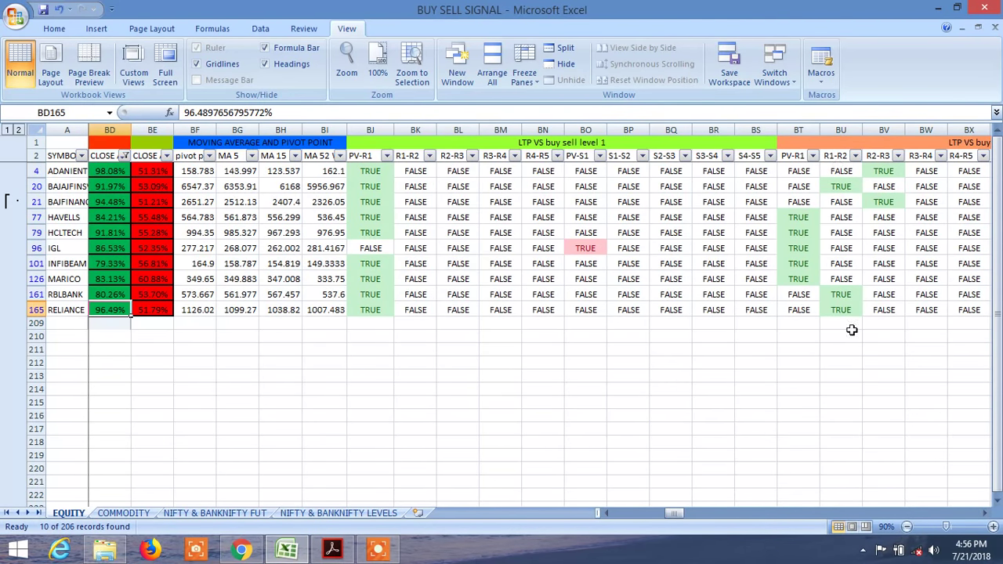
{"action": "left_click_drag", "start_coordinate": [671, 513], "coordinate": [733, 510]}
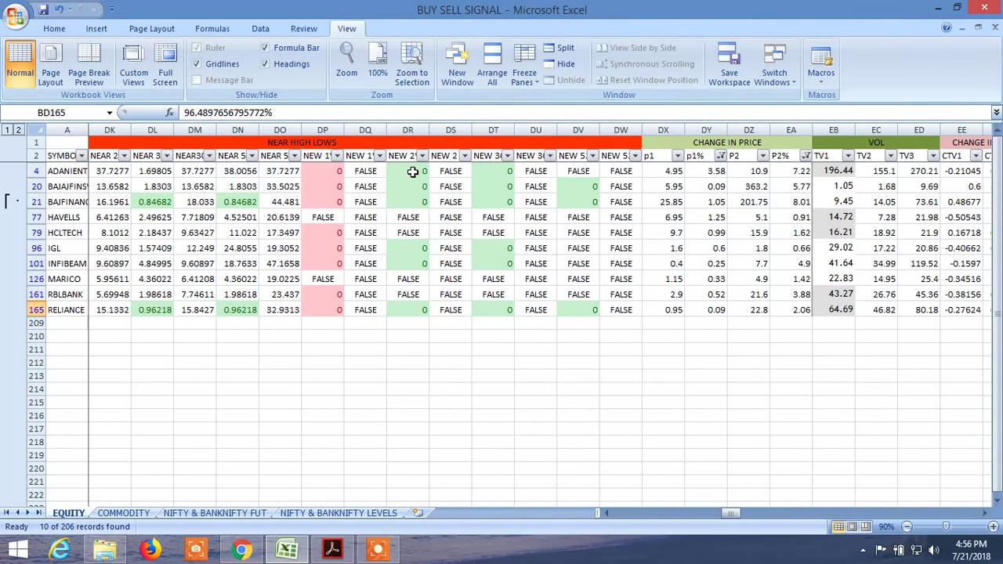
{"action": "left_click", "coordinate": [321, 157]}
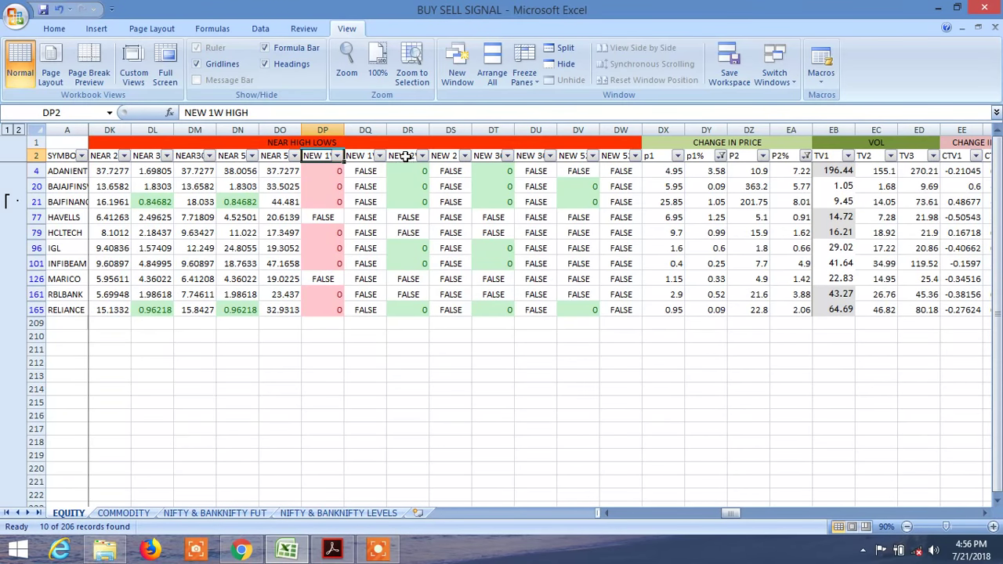
{"action": "left_click", "coordinate": [405, 156]}
{"action": "left_click", "coordinate": [412, 174]}
{"action": "left_click", "coordinate": [414, 187]}
{"action": "left_click", "coordinate": [415, 203]}
{"action": "left_click", "coordinate": [414, 248]}
{"action": "left_click", "coordinate": [412, 262]}
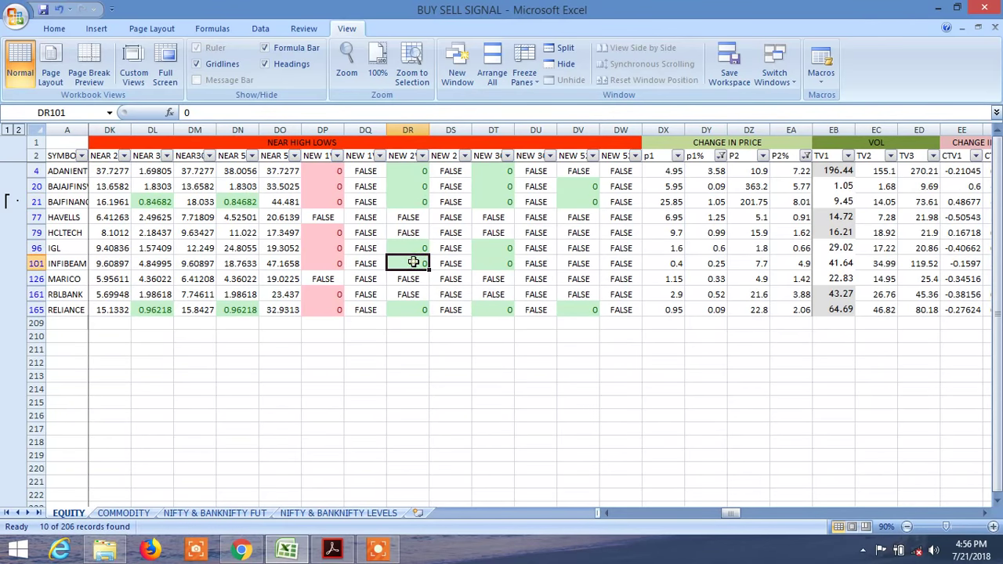
{"action": "left_click", "coordinate": [418, 310]}
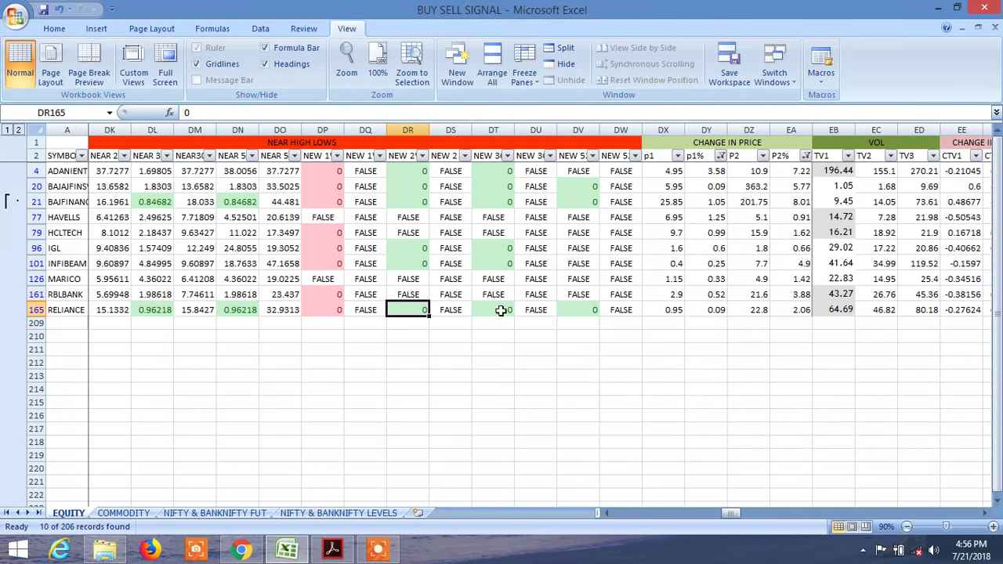
Step: Check the new 52W high column DV for BAJAJFINSV, BAJFINANCE and RELIANCE
{"action": "left_click", "coordinate": [586, 184]}
{"action": "left_click", "coordinate": [588, 202]}
{"action": "left_click", "coordinate": [586, 312]}
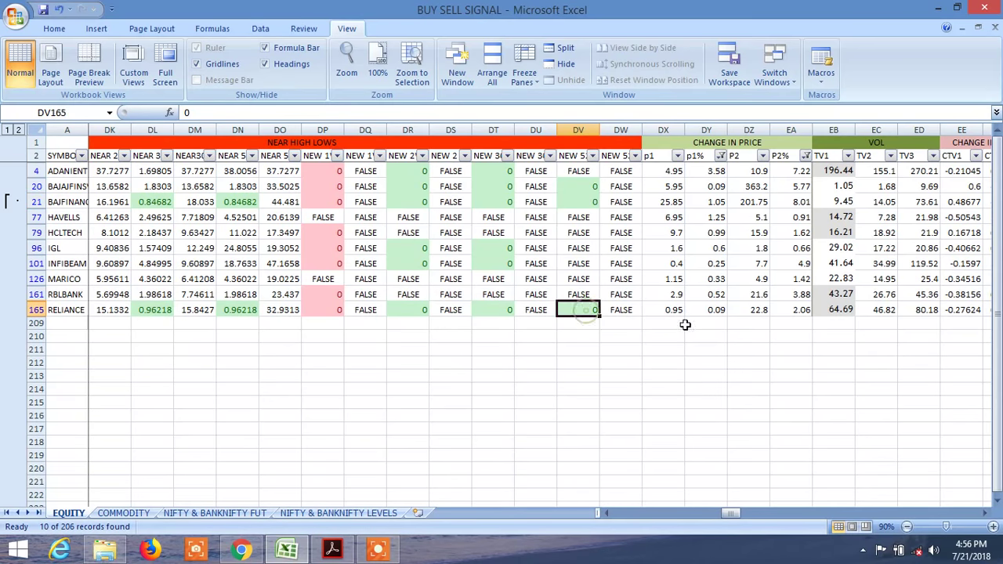
Step: Examine the CO3 change in open interest for BAJAJFINSV, BAJFINANCE, HAVELLS and ADANIENT
{"action": "left_click_drag", "start_coordinate": [731, 514], "coordinate": [745, 511]}
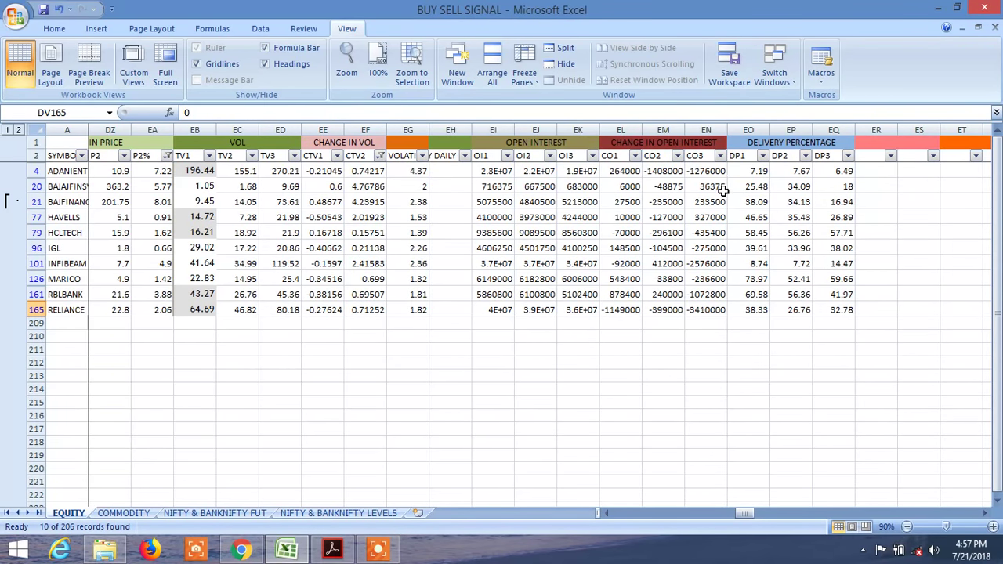
{"action": "left_click", "coordinate": [715, 186]}
{"action": "left_click", "coordinate": [708, 201]}
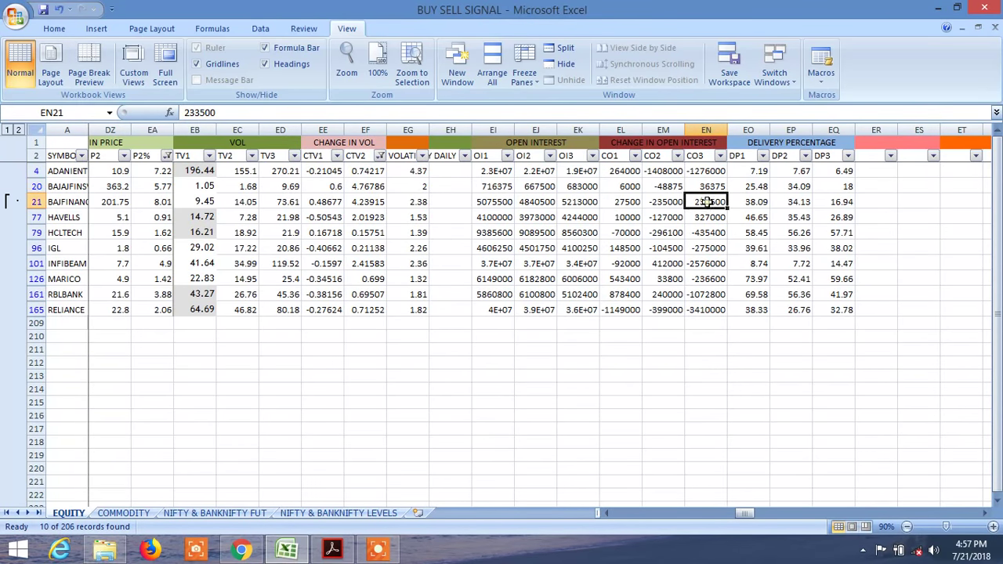
{"action": "left_click", "coordinate": [705, 217]}
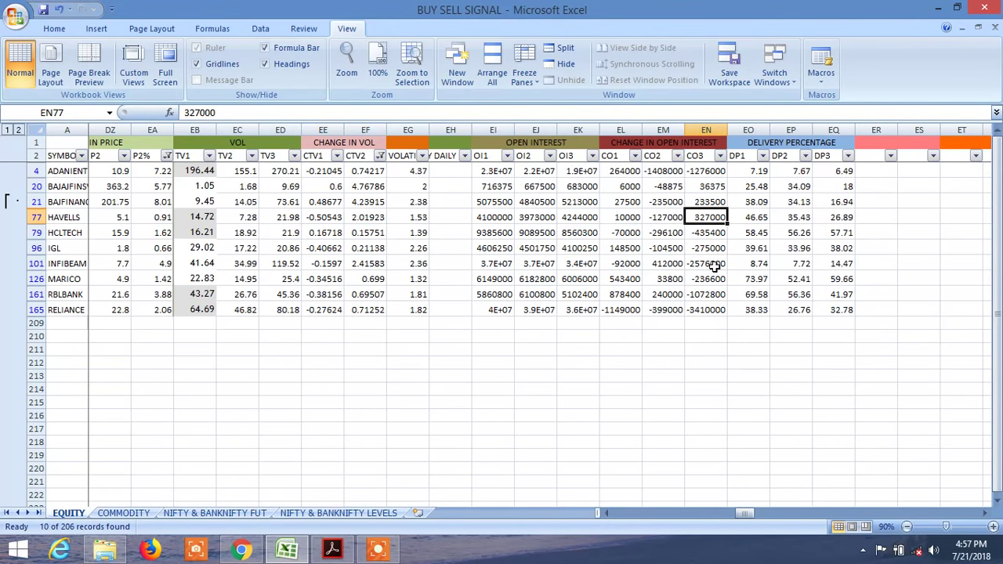
{"action": "left_click", "coordinate": [716, 186]}
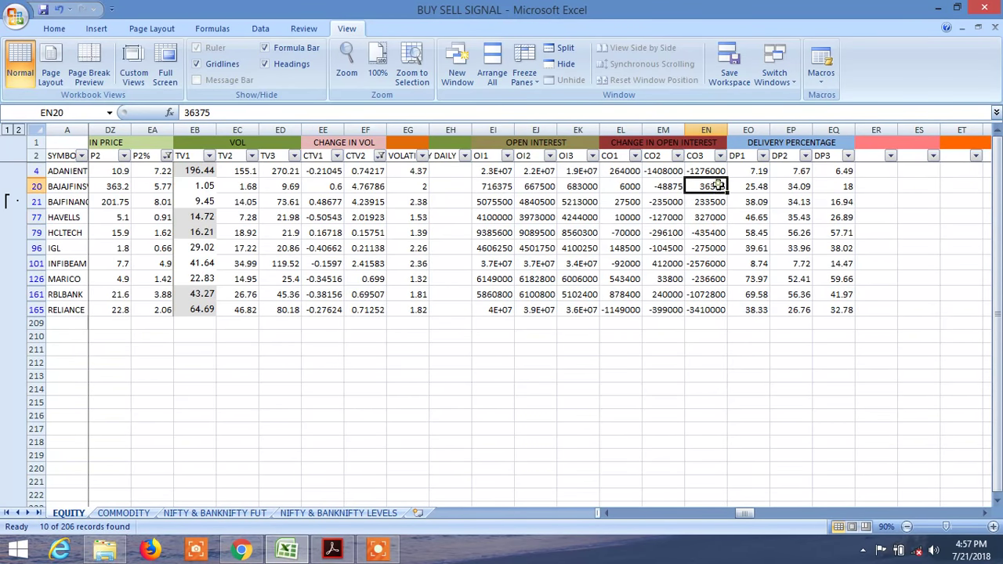
{"action": "left_click", "coordinate": [712, 202]}
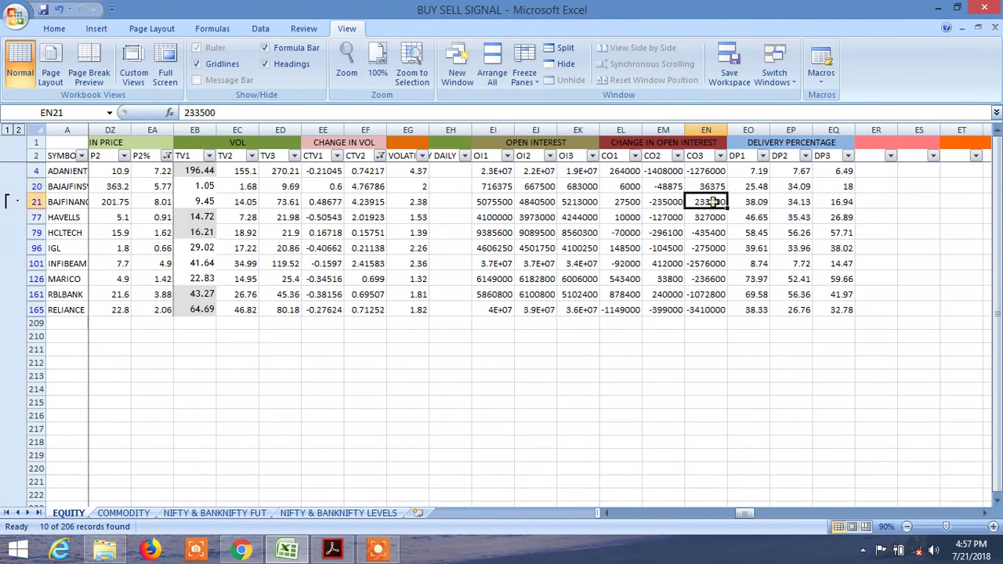
{"action": "left_click", "coordinate": [713, 218]}
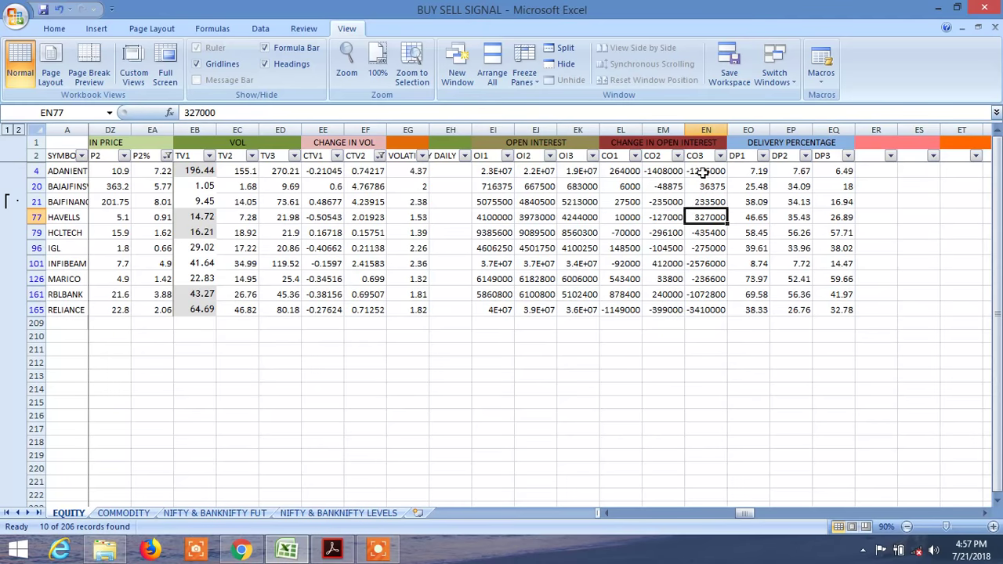
{"action": "left_click", "coordinate": [706, 171]}
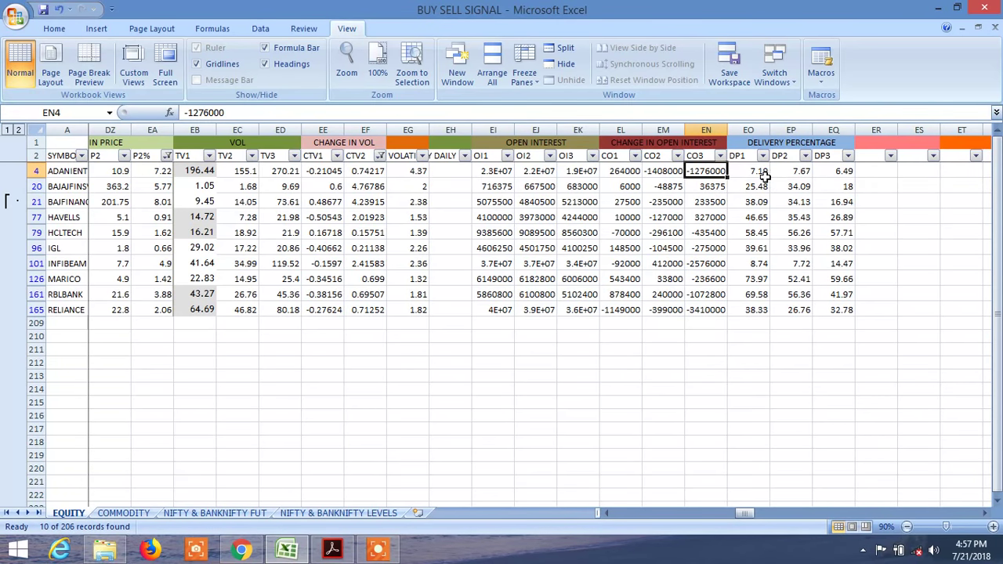
Step: Compare the delivery percentages DP1, DP2 and DP3 for ADANIENT, BAJAJFINSV and BAJFINANCE
{"action": "left_click", "coordinate": [761, 174]}
{"action": "left_click", "coordinate": [807, 174]}
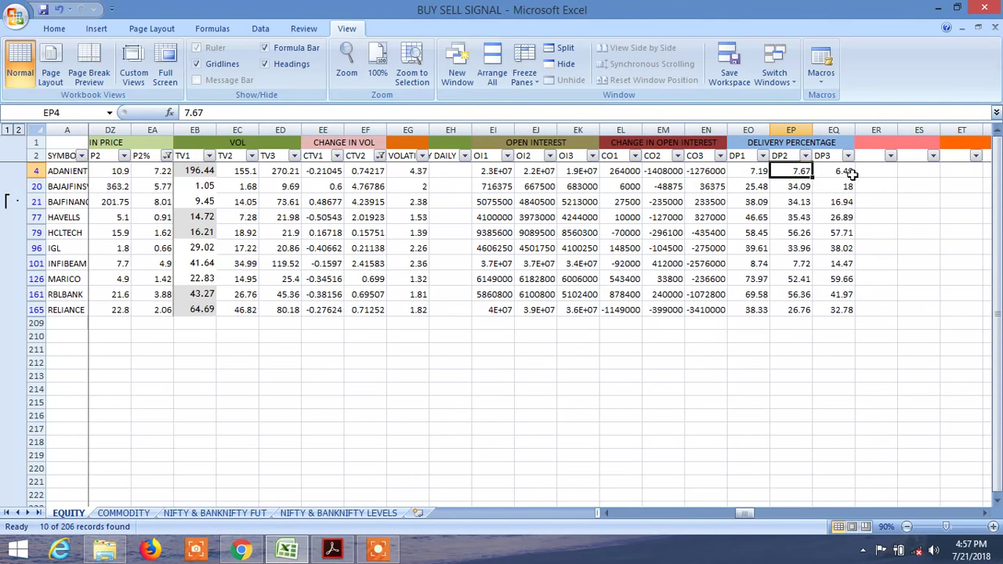
{"action": "left_click", "coordinate": [843, 171]}
{"action": "left_click", "coordinate": [755, 187]}
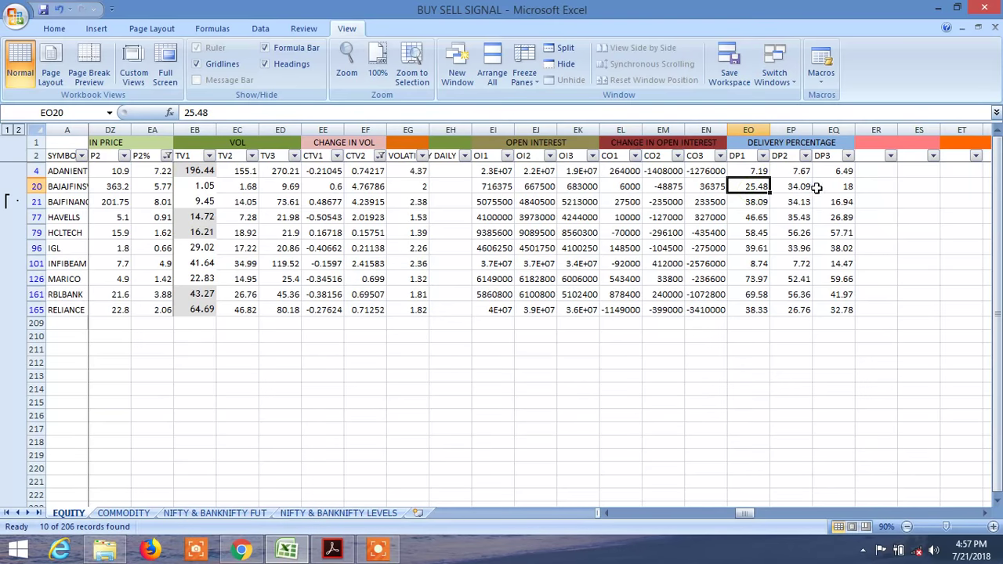
{"action": "left_click", "coordinate": [816, 188]}
{"action": "left_click", "coordinate": [799, 188]}
{"action": "left_click", "coordinate": [842, 188]}
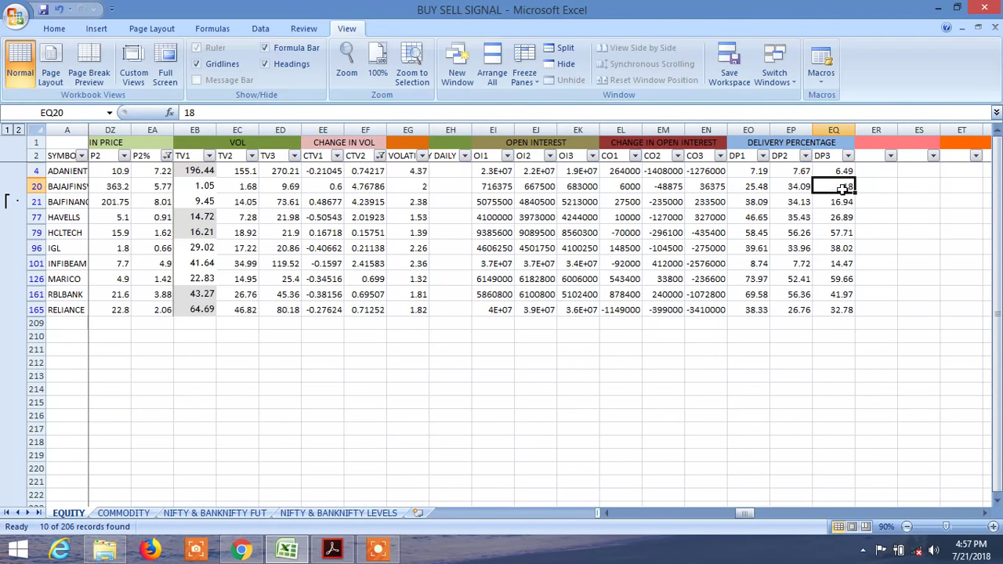
{"action": "left_click", "coordinate": [754, 204]}
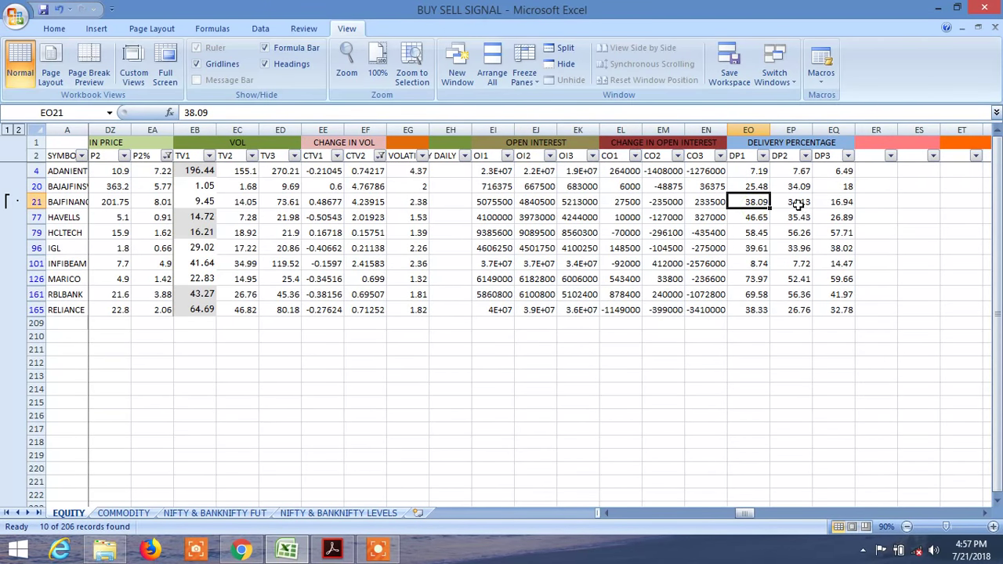
{"action": "left_click", "coordinate": [798, 204]}
{"action": "left_click", "coordinate": [845, 203]}
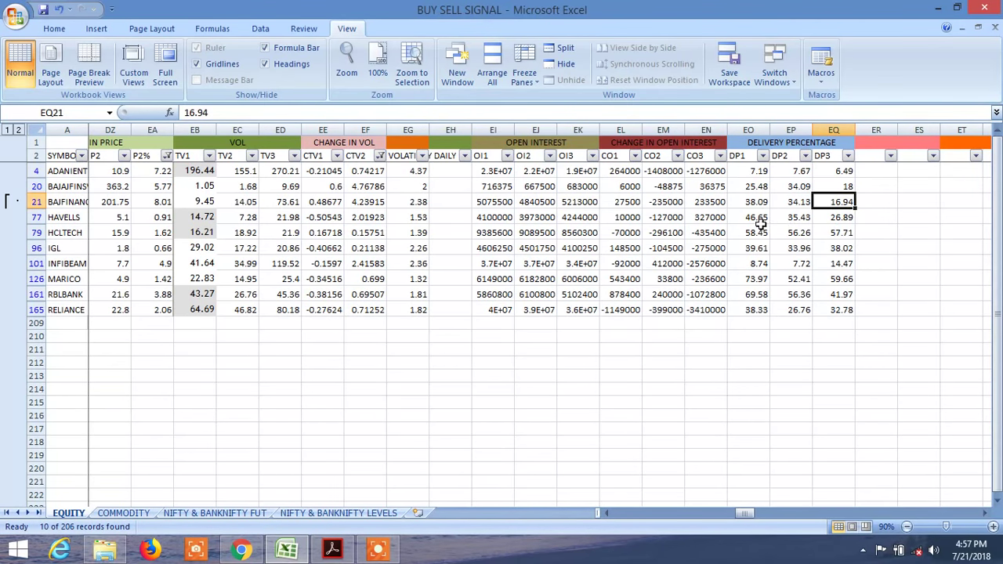
Step: Check the delivery percentages for HAVELLS, MARICO and HCLTECH, focusing on the DP3 column
{"action": "left_click", "coordinate": [842, 219]}
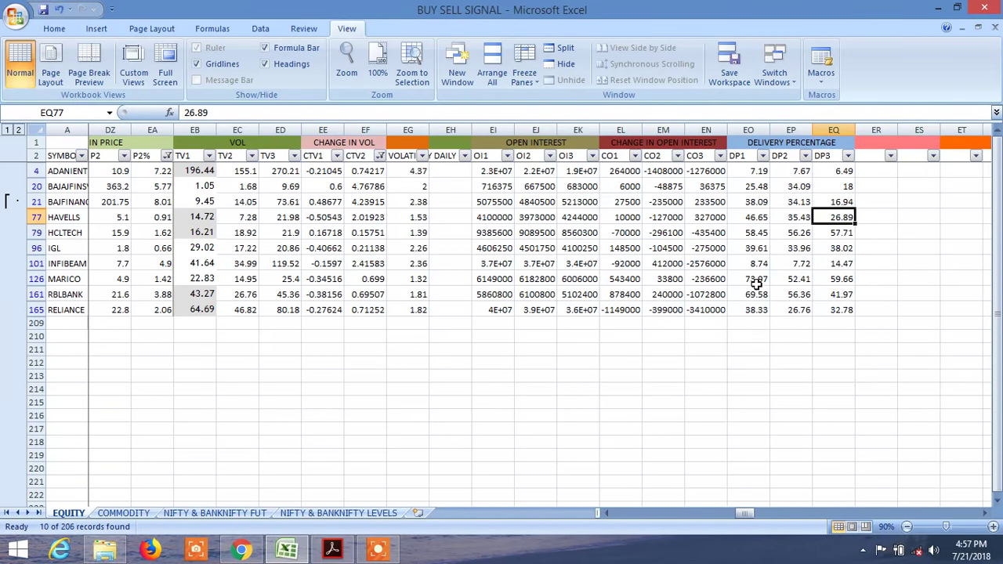
{"action": "left_click", "coordinate": [753, 280]}
{"action": "left_click", "coordinate": [843, 281]}
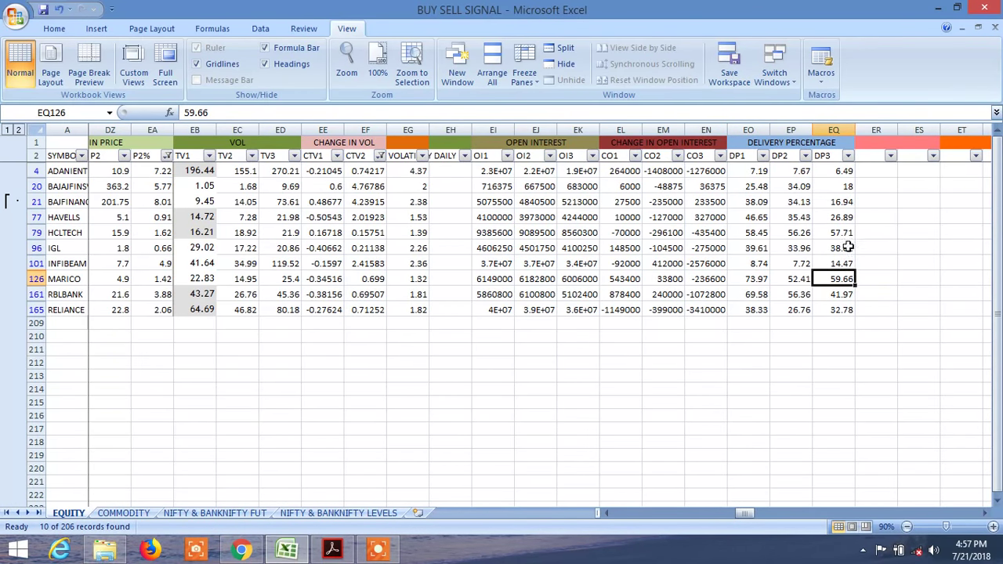
{"action": "left_click", "coordinate": [841, 232]}
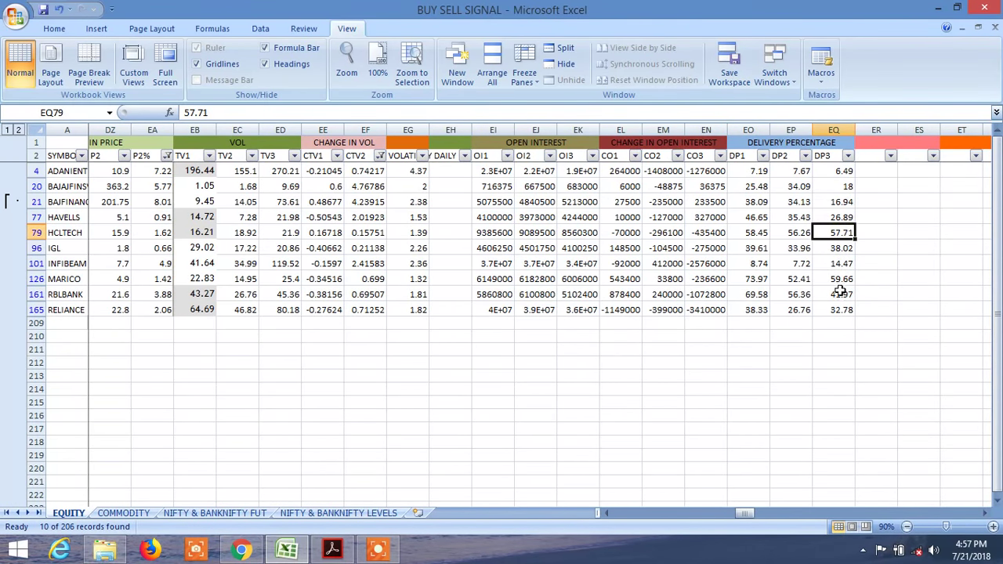